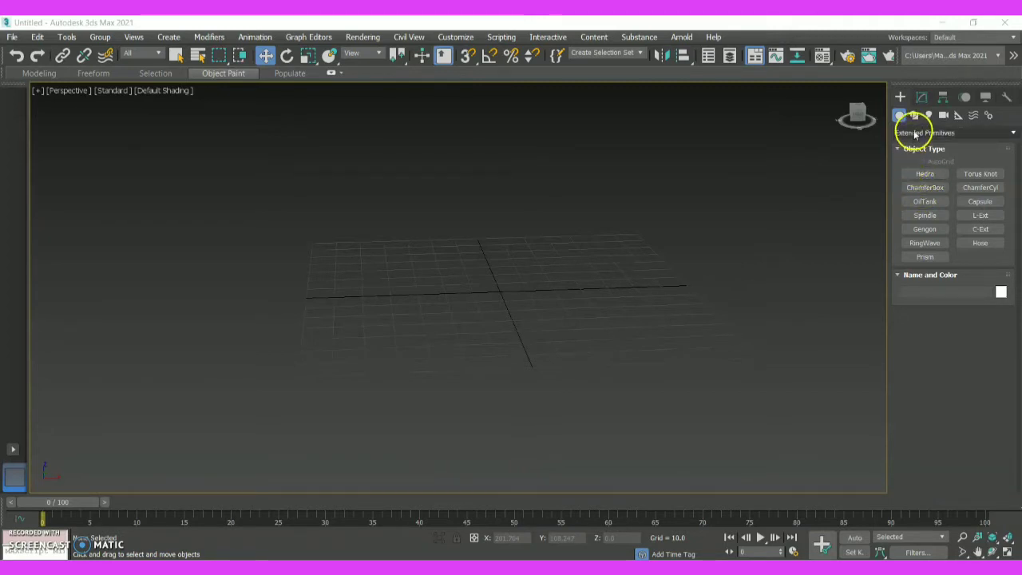
- Create a flat chamfer box as the base on the grid, about 67 long, 121 wide and 10 high, without a fillet
left_click(918, 188)
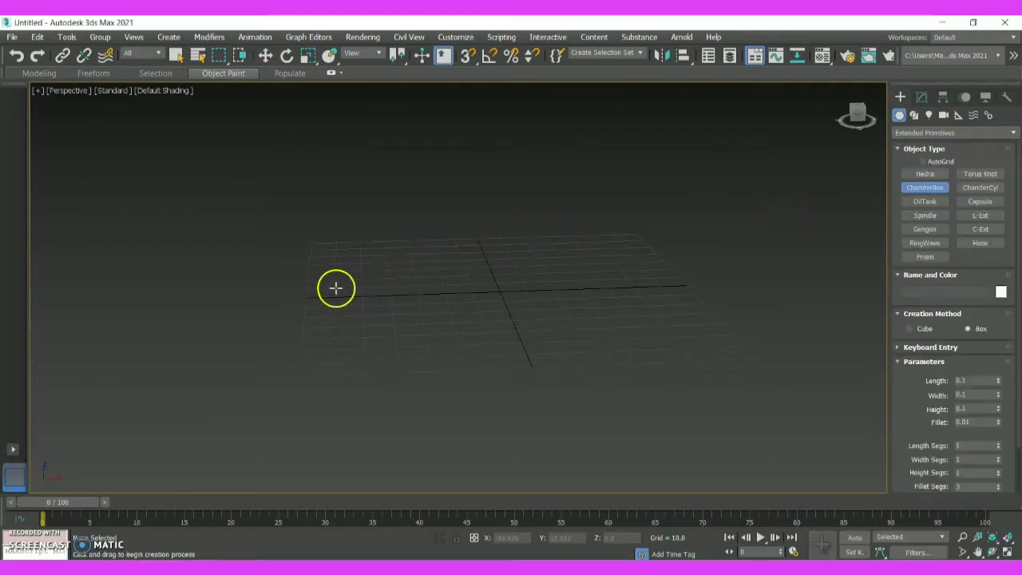
left_click_drag(326, 278, 384, 343)
left_click_drag(478, 333, 702, 326)
left_click(676, 304)
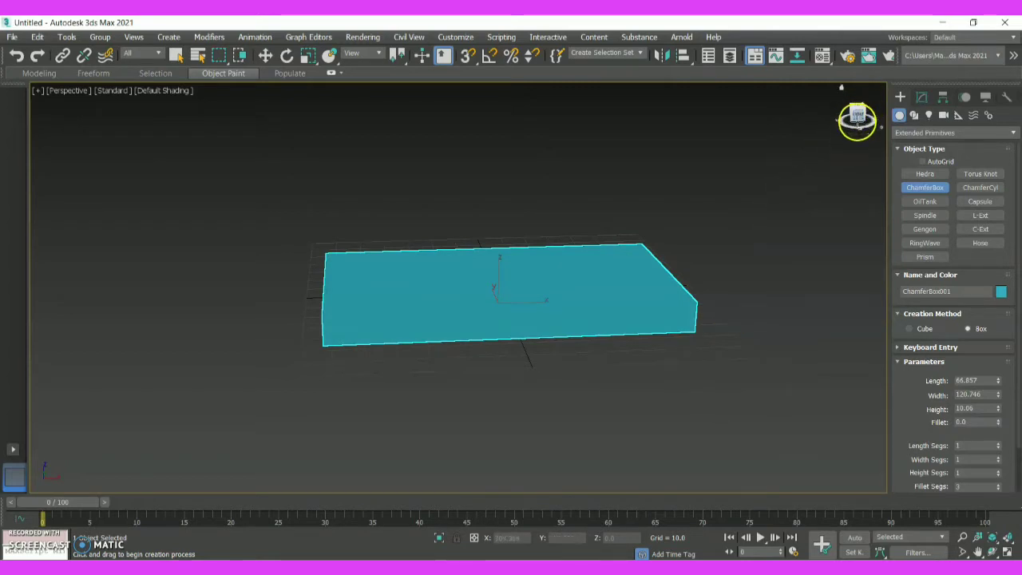
- Create a rounded chamfer box along the base's left short edge, about 94.3 long, 7.4 wide and 12.8 high with a 3.7 fillet
left_click(930, 191)
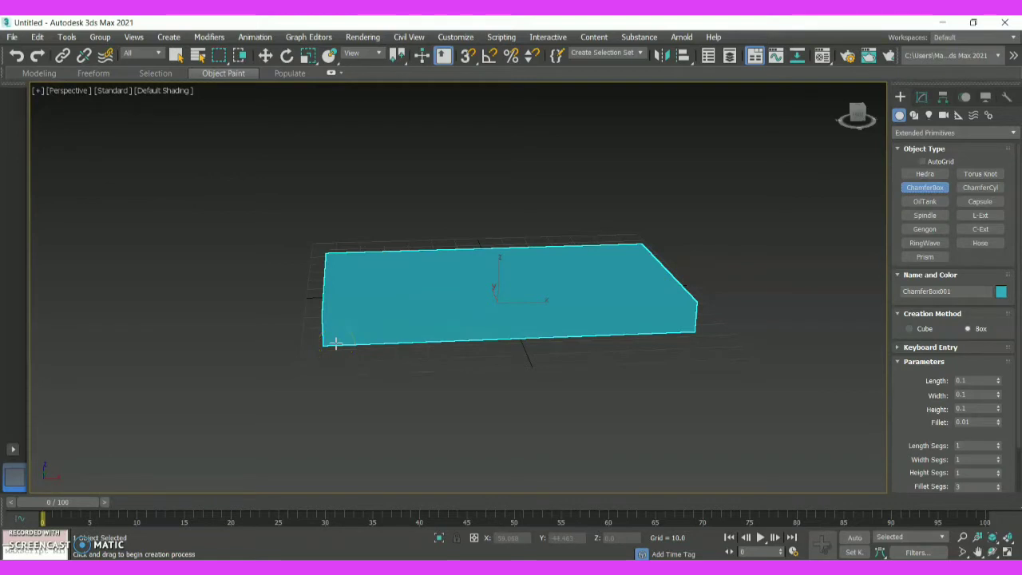
left_click_drag(312, 258, 326, 346)
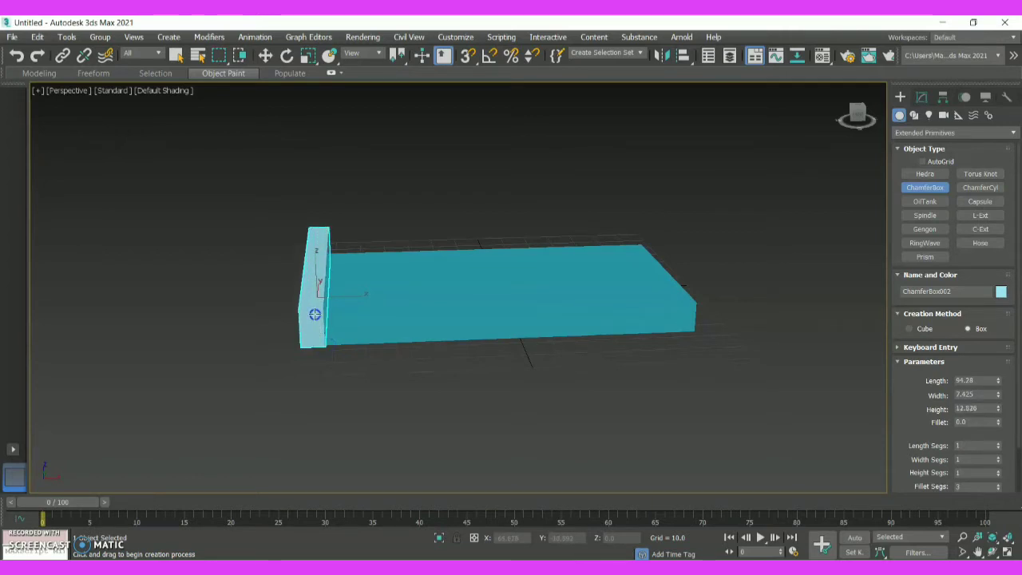
left_click(315, 314)
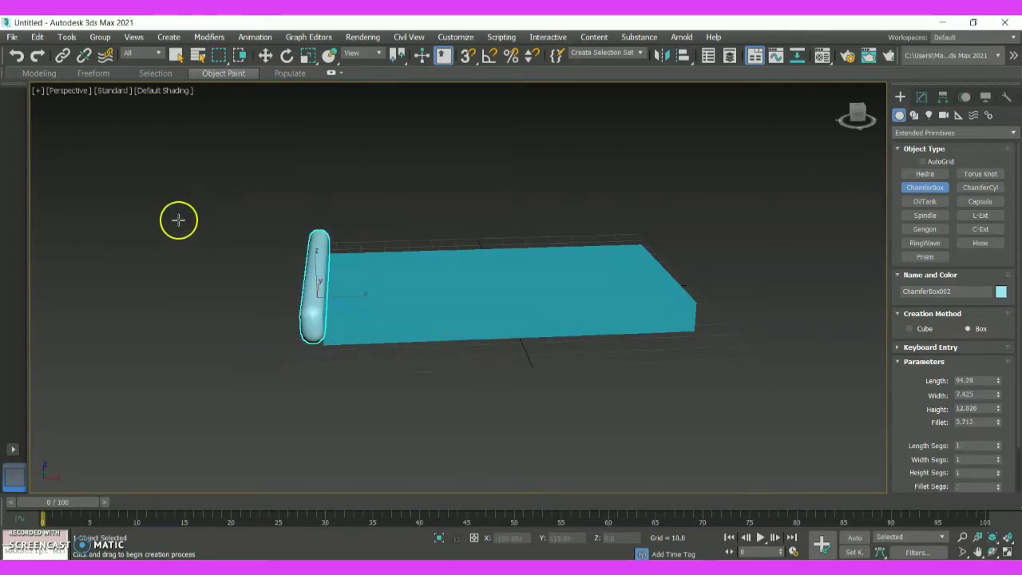
- Create another rounded chamfer box along the base's right short edge, about 97.9 long, 9.3 wide and 6.2 high with a 4.7 fillet
left_click(646, 246)
left_click_drag(645, 246, 699, 329)
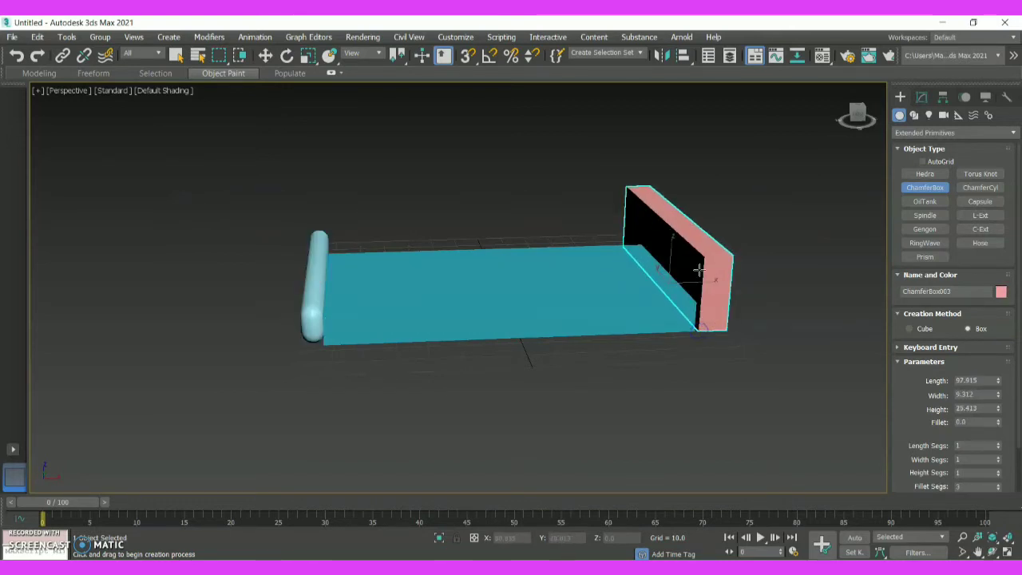
left_click(706, 316)
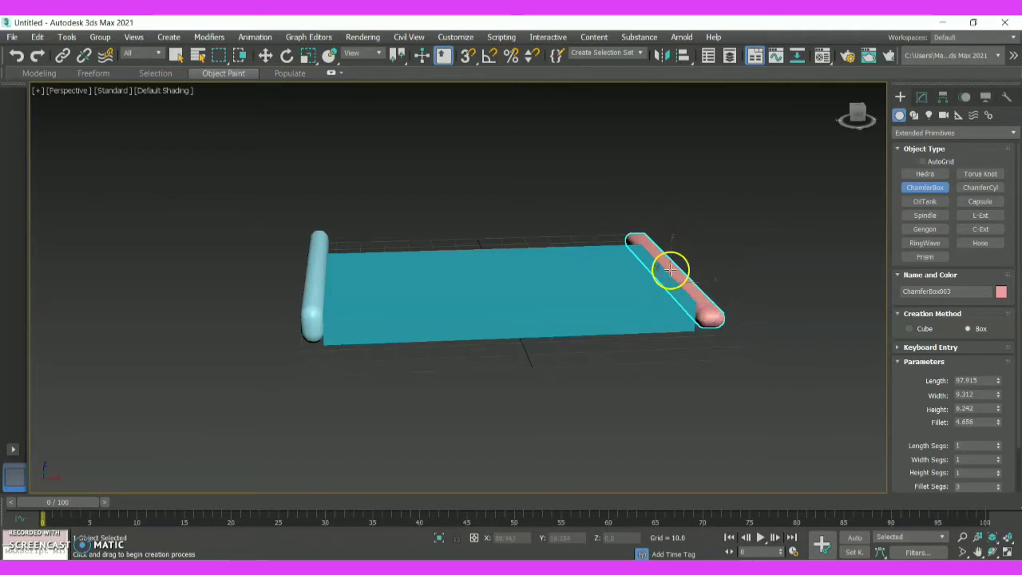
- Shorten the pink end piece to a length of about 75.4 and shift it along Y to line up with the base
left_click_drag(855, 110, 846, 130)
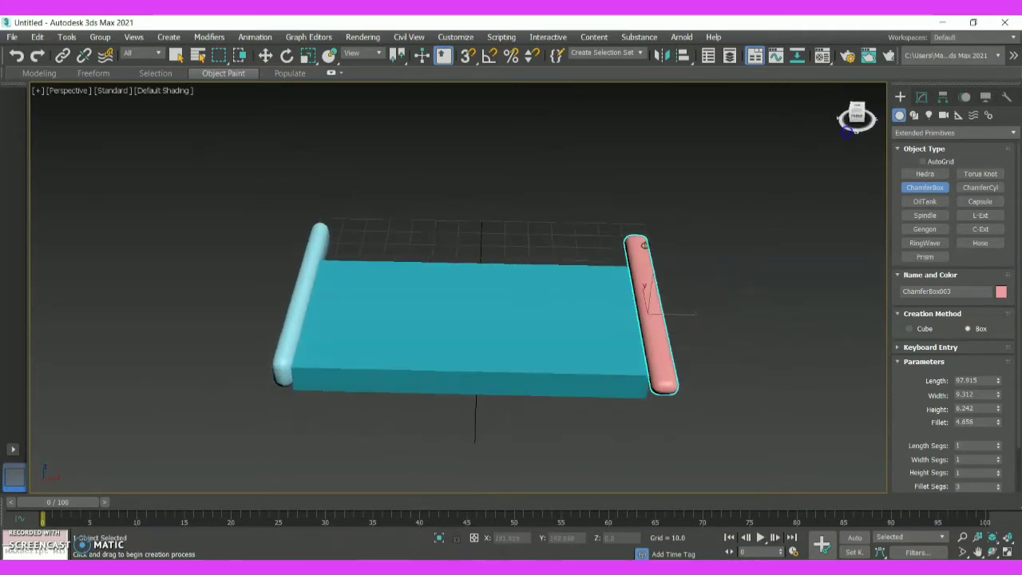
left_click(922, 97)
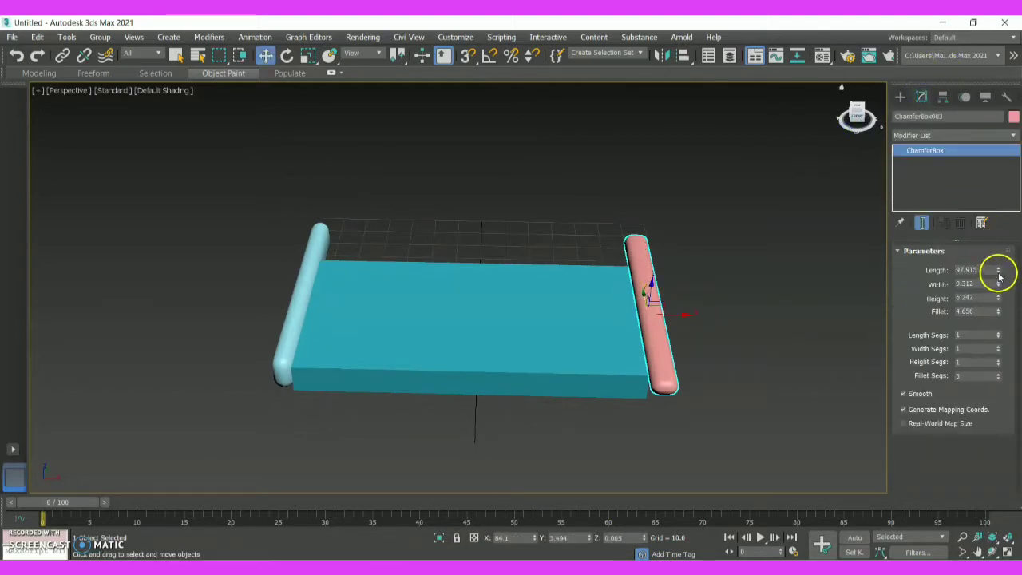
left_click_drag(997, 274, 998, 287)
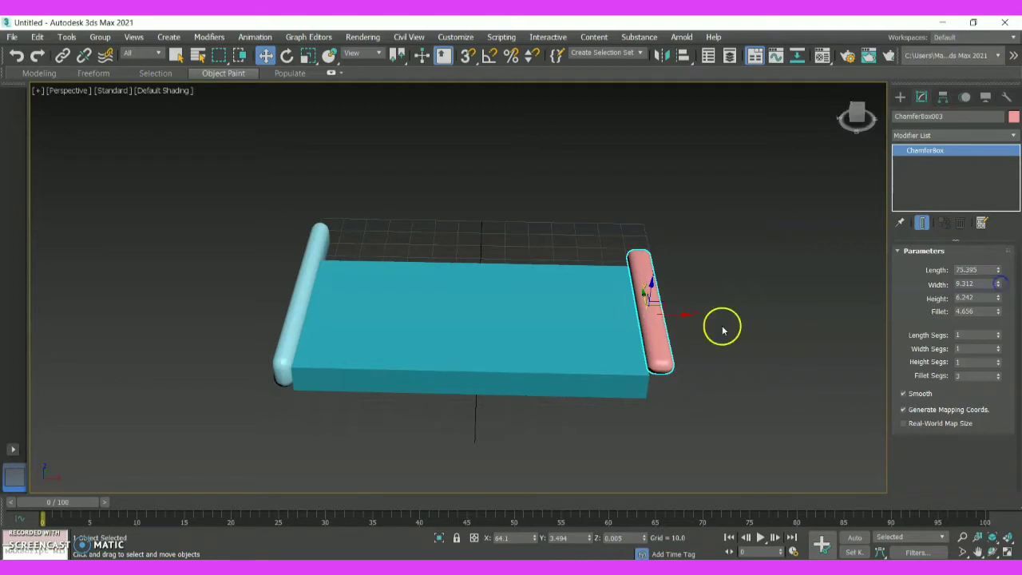
left_click_drag(641, 297, 643, 316)
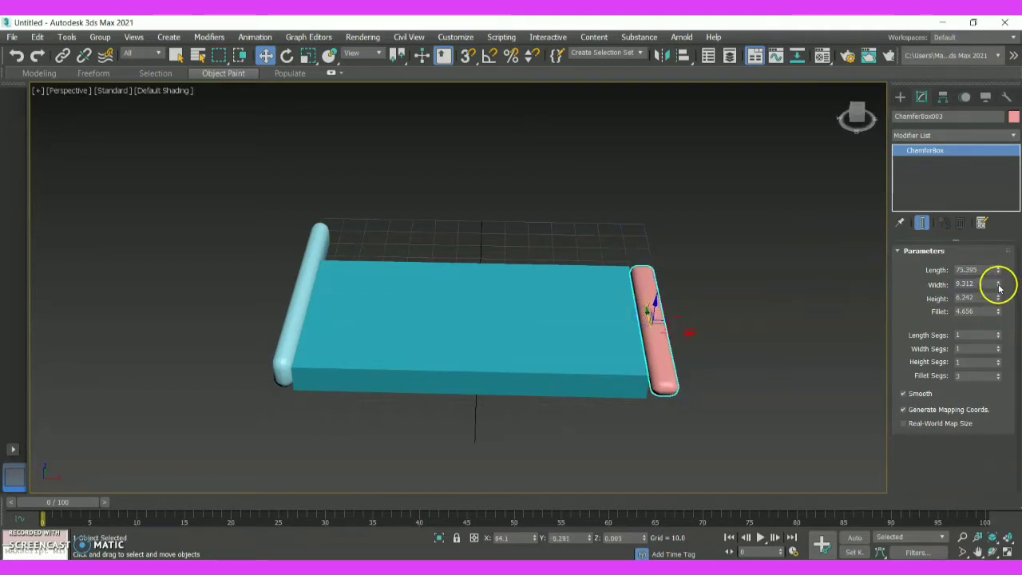
- Resize the pink end piece to a width of about 6.5 and a height of about 14.2
left_click_drag(999, 285, 996, 276)
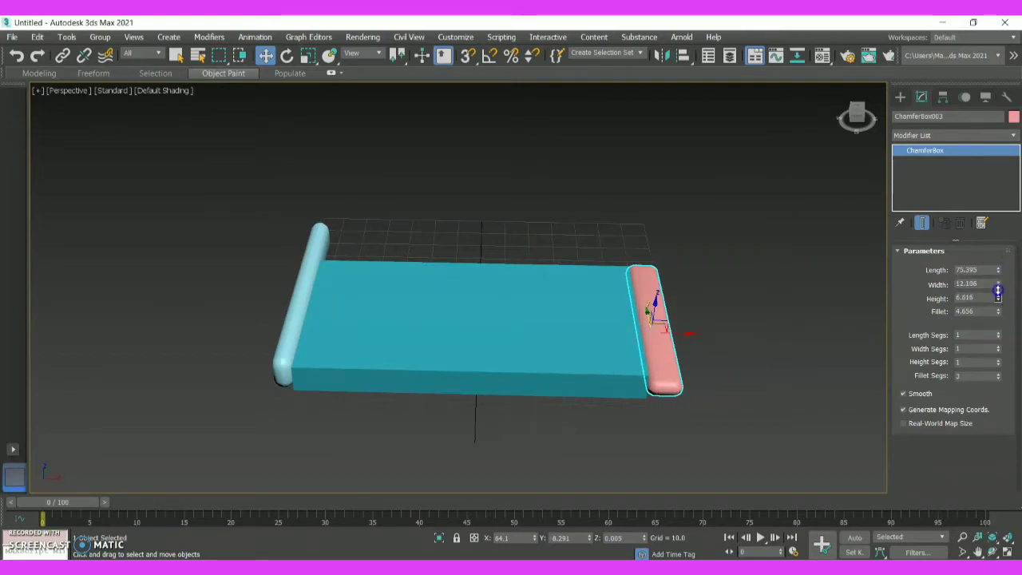
left_click_drag(997, 293, 983, 231)
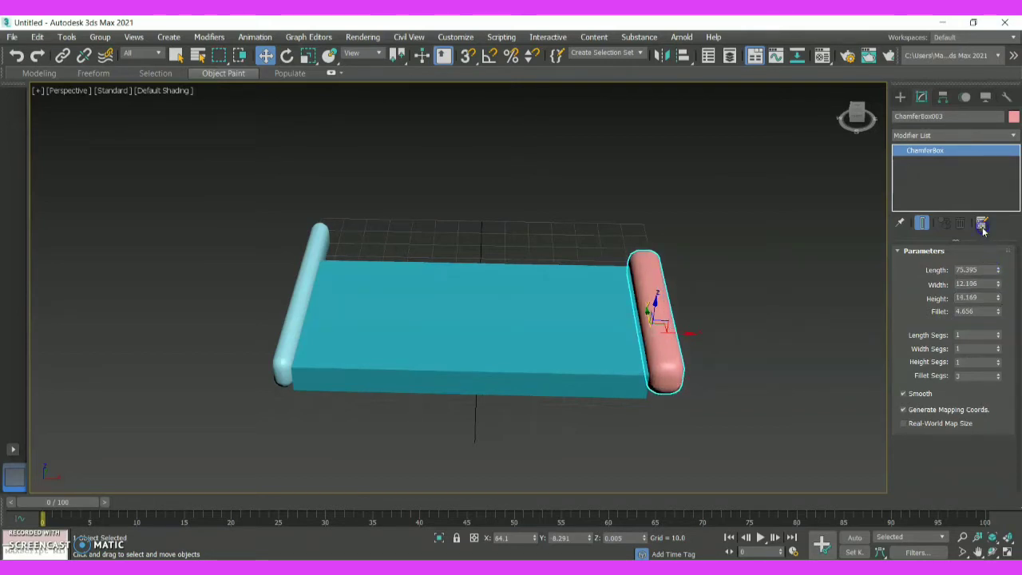
mouse_move(857, 121)
left_mouse_down()
mouse_move(857, 99)
mouse_move(856, 122)
left_mouse_up()
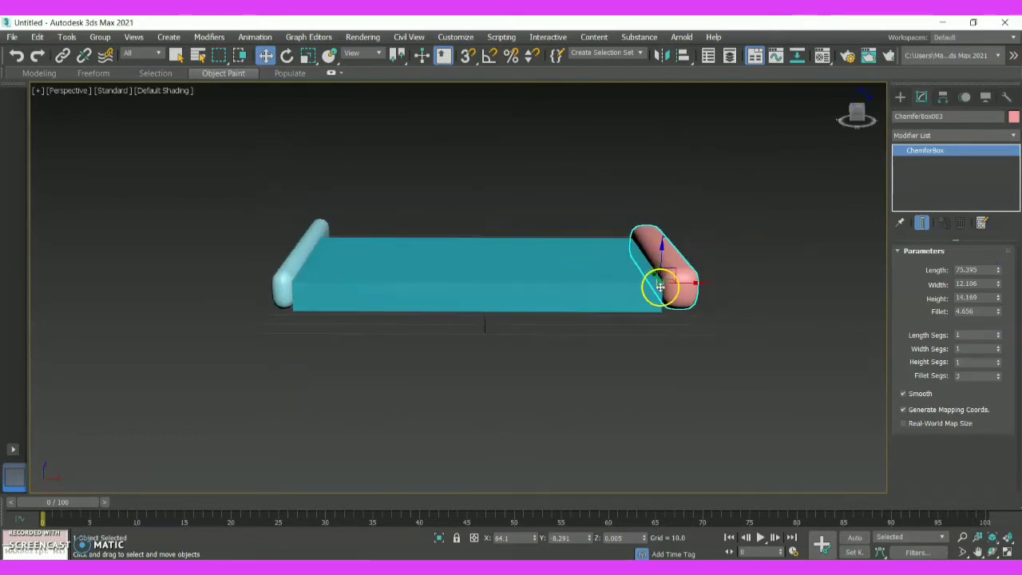
left_click_drag(674, 283, 671, 284)
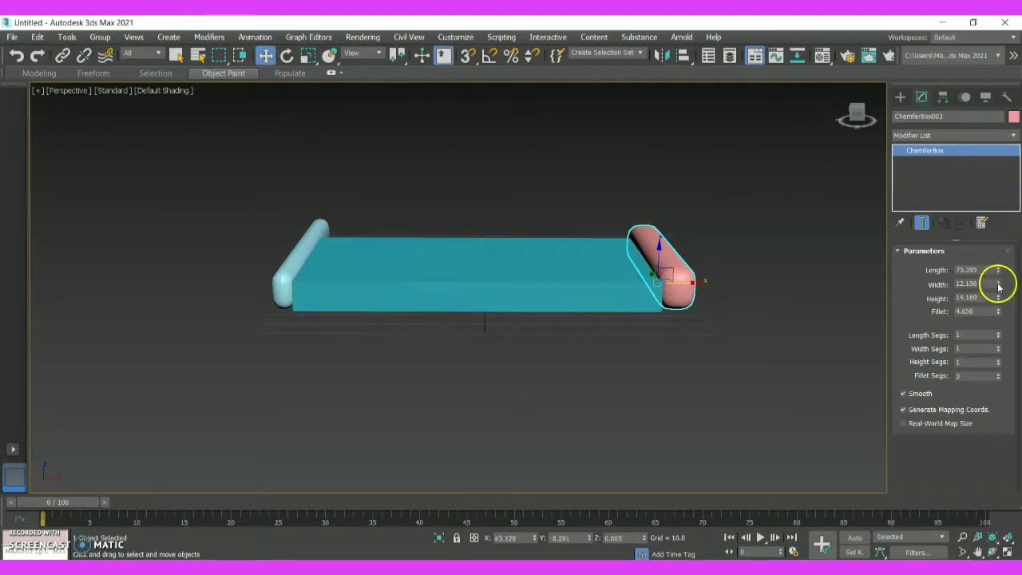
left_click_drag(998, 286, 990, 309)
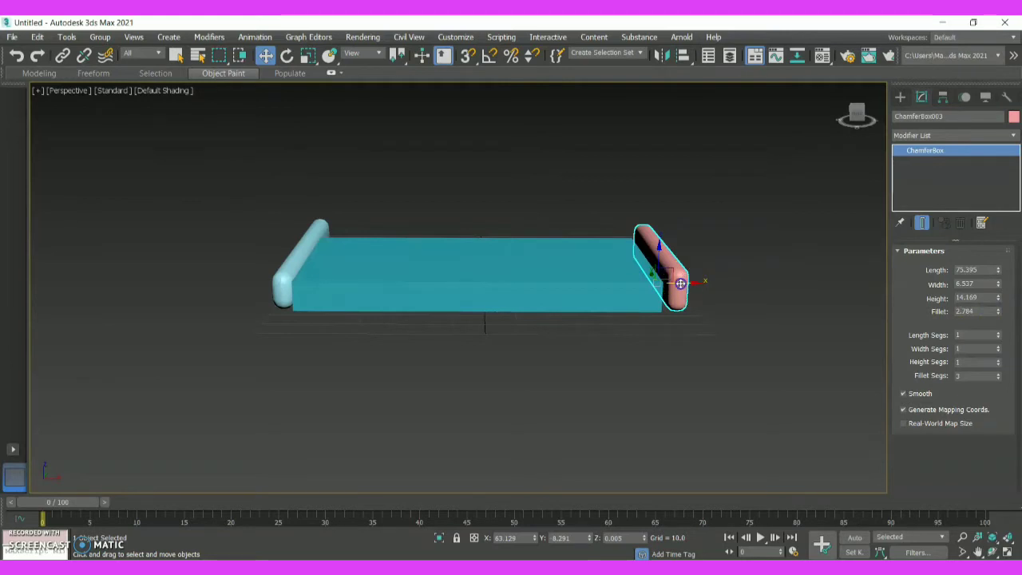
- Move the pink end piece inward against the base to about X 59.2 and Y -11.7
left_click_drag(680, 283, 668, 285)
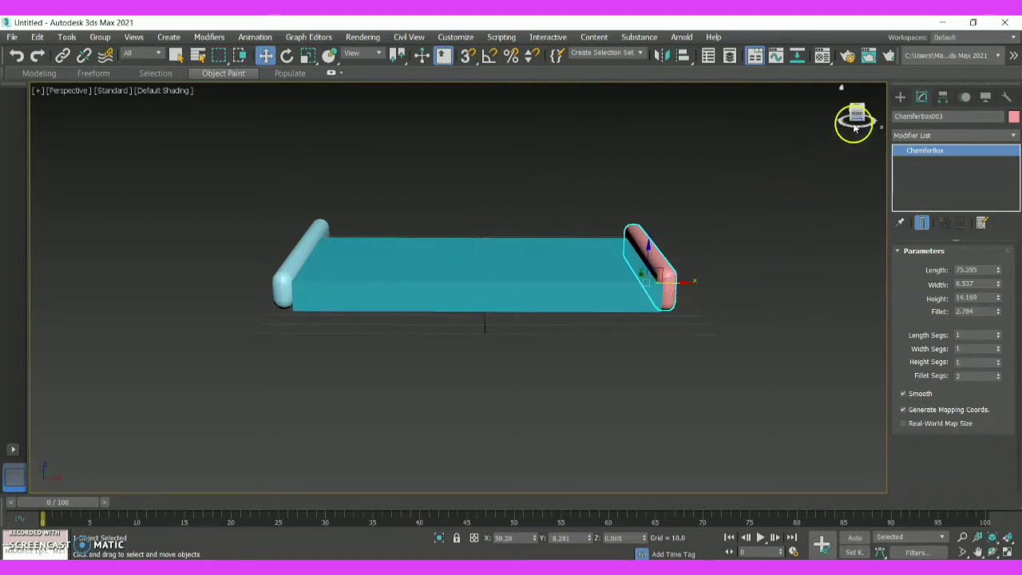
left_click_drag(855, 114, 848, 124)
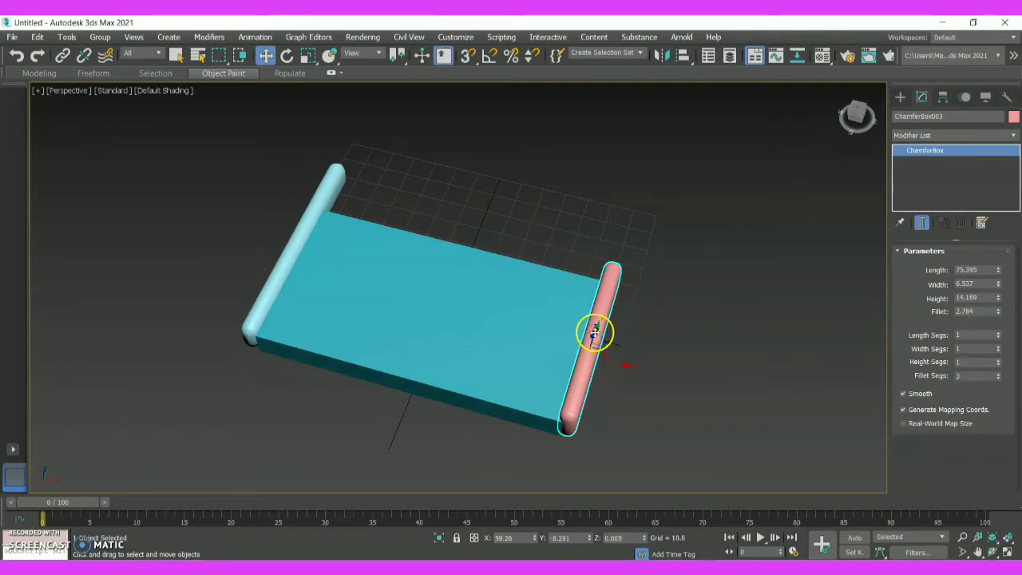
left_click_drag(595, 332, 591, 341)
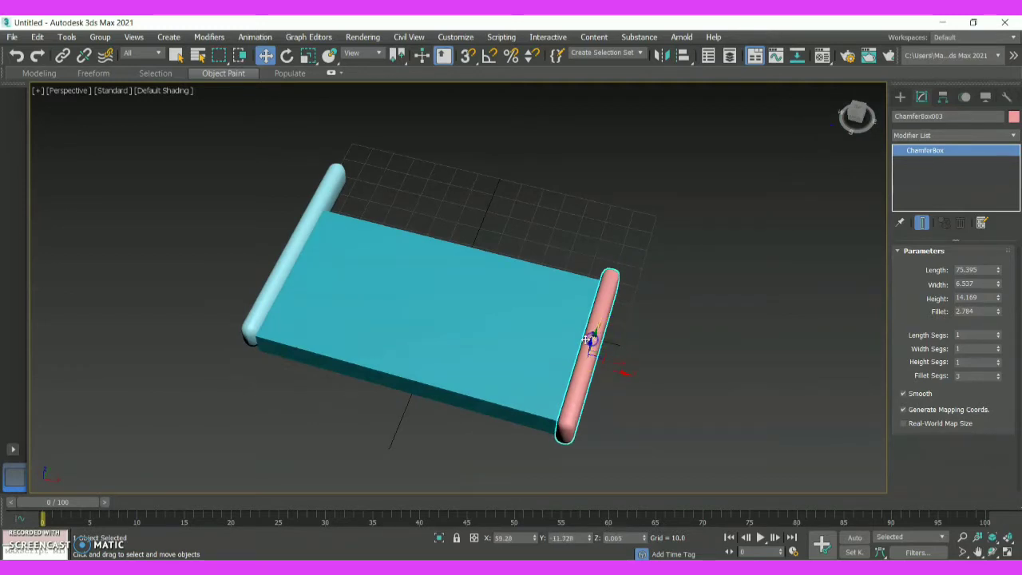
- Resize the light blue end piece to about 71.7 long, 6.3 wide and 14.2 high, and shift it along Y toward the base's front
left_click(267, 292)
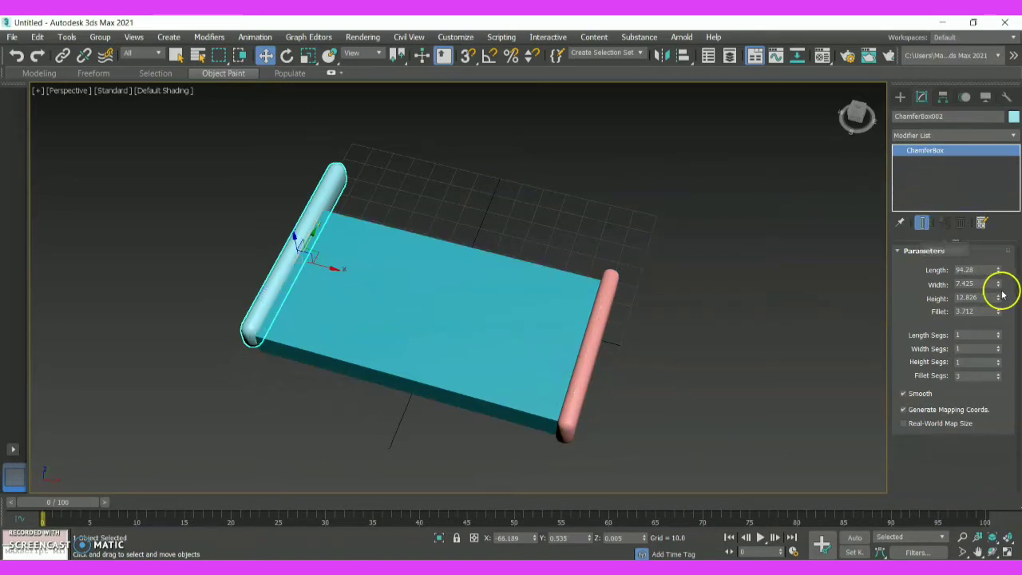
left_click_drag(998, 269, 998, 284)
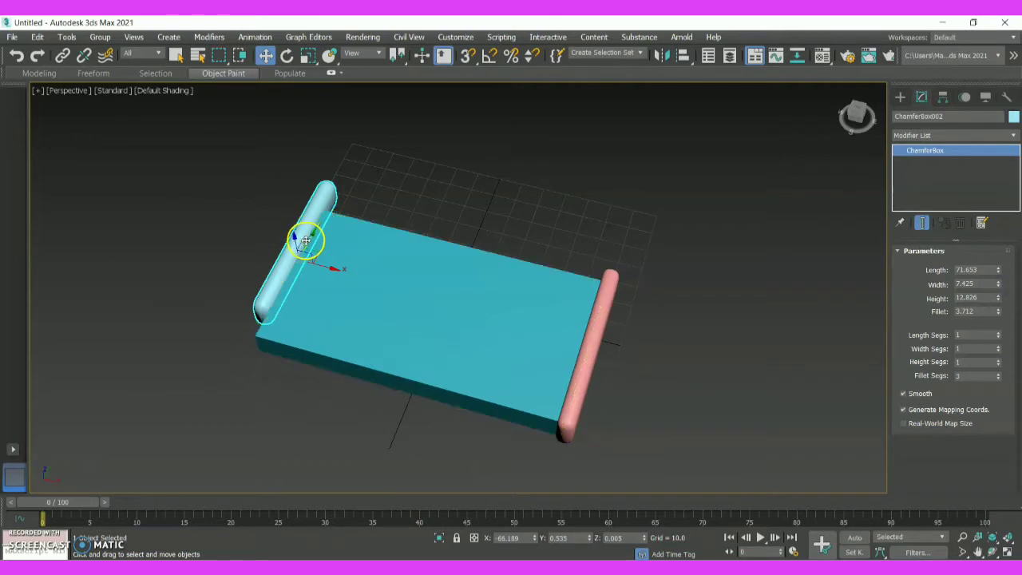
left_click_drag(305, 241, 300, 260)
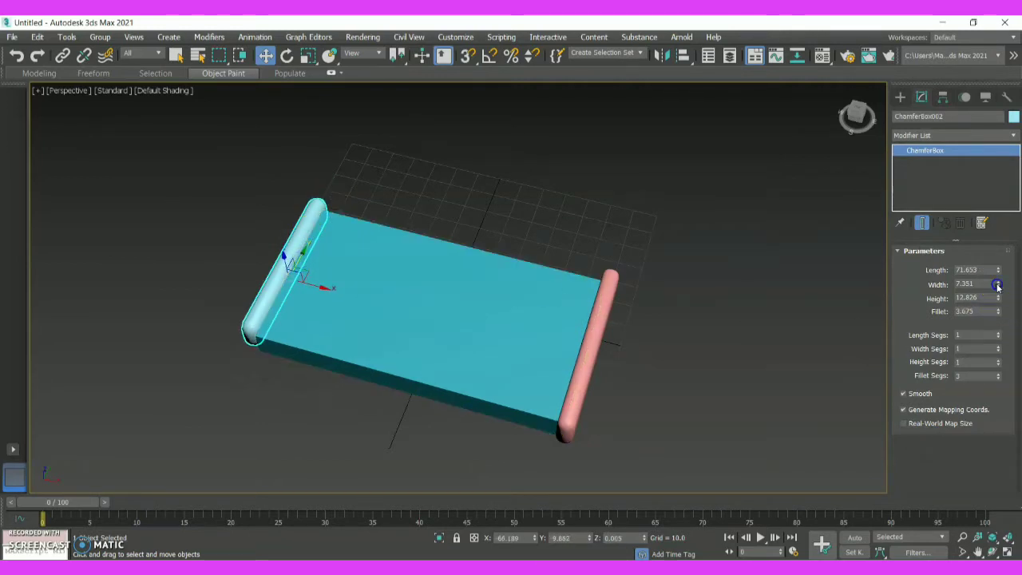
left_click_drag(997, 285, 997, 292)
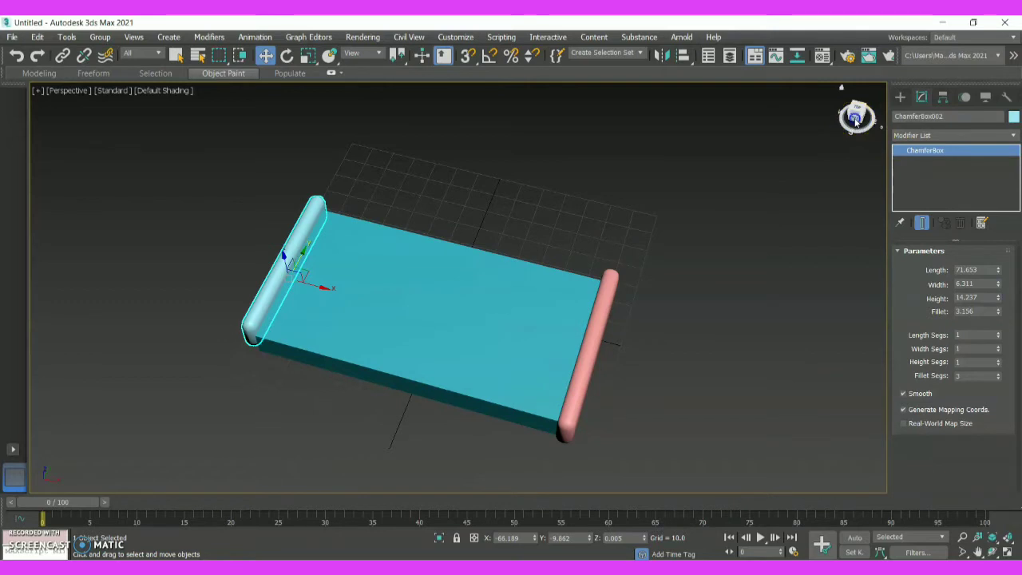
- Move the light blue end piece against the base's left end, to about X -64.5 and Y -13.6
left_click(857, 117)
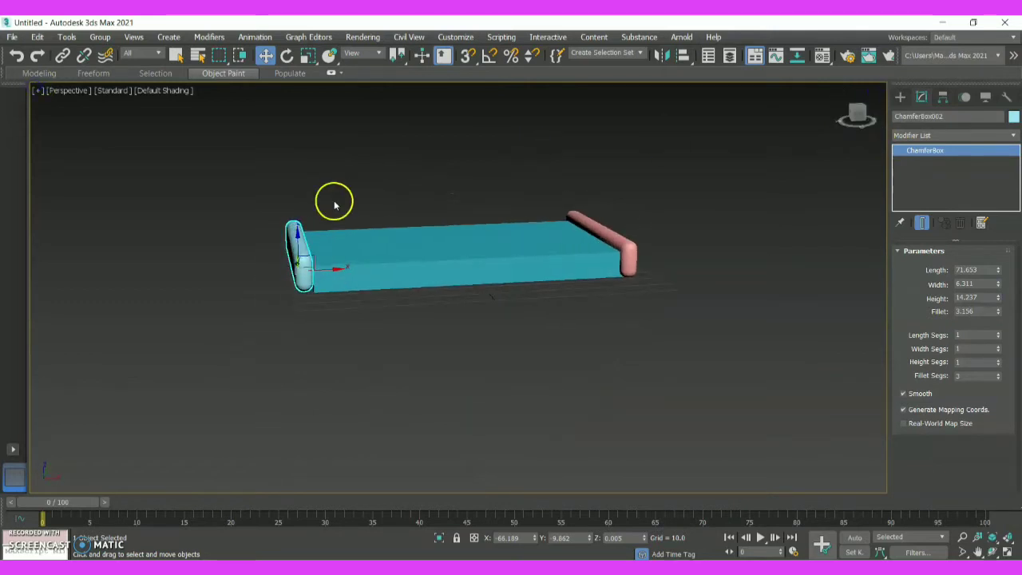
left_click_drag(296, 267, 337, 273)
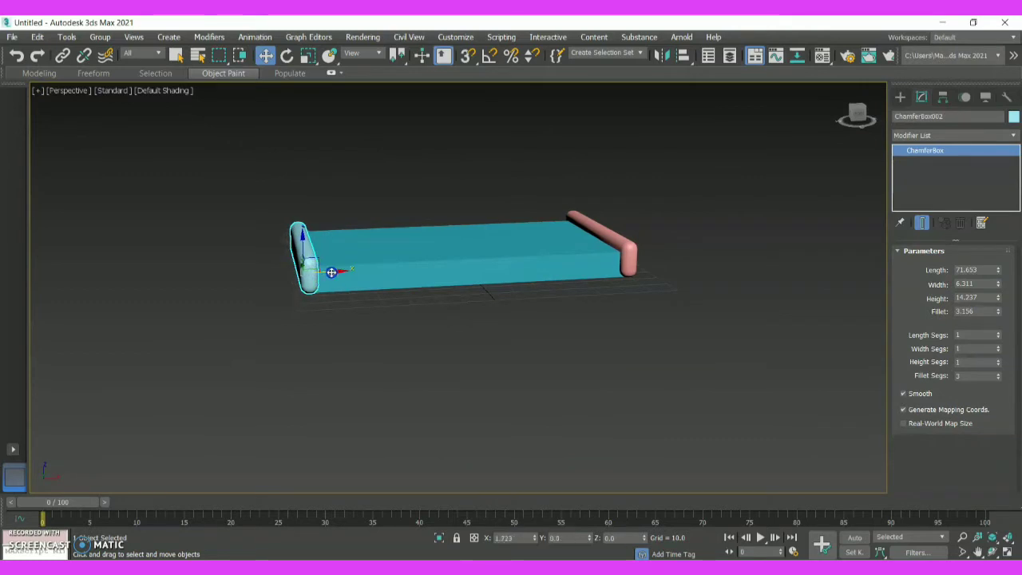
left_click(765, 247)
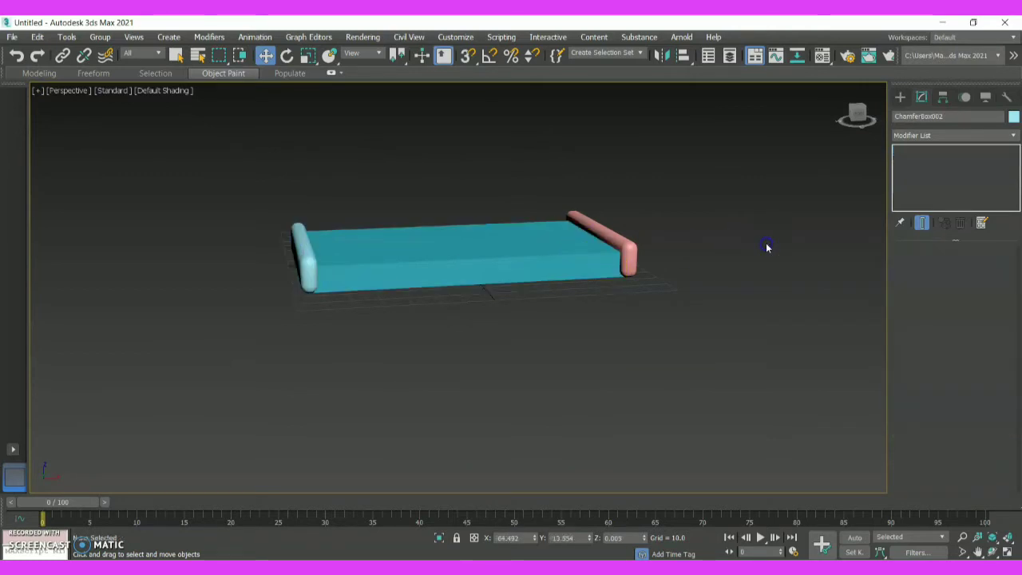
- Lengthen the light blue end piece to about 75.3 and move it about 1.9 along Y to line up with the base
left_click(857, 112)
left_click_drag(852, 104, 820, 160)
left_click(405, 249)
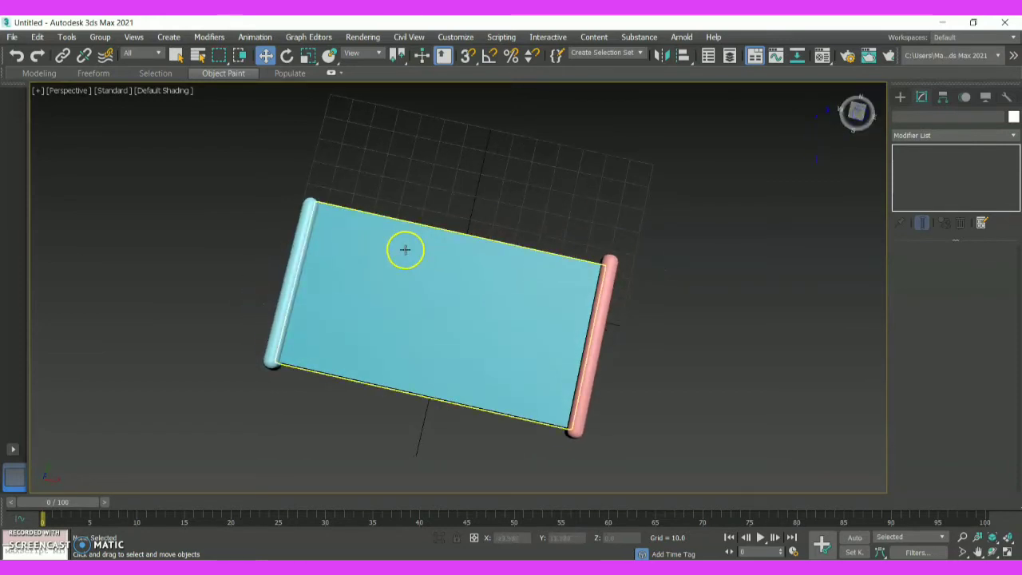
left_click(292, 279)
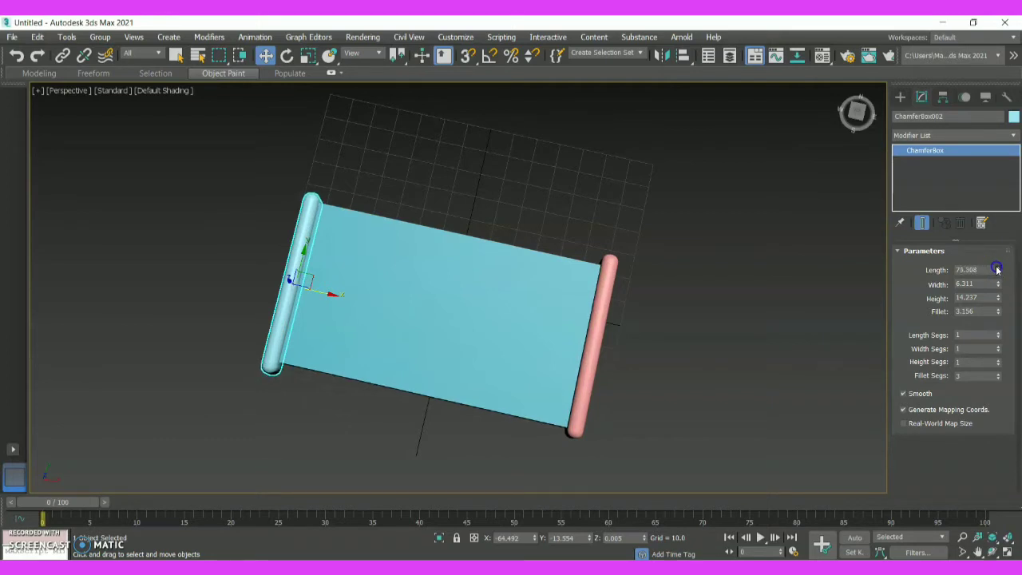
left_click(424, 404)
left_click(331, 300)
left_click(300, 288)
left_click_drag(296, 274, 298, 270)
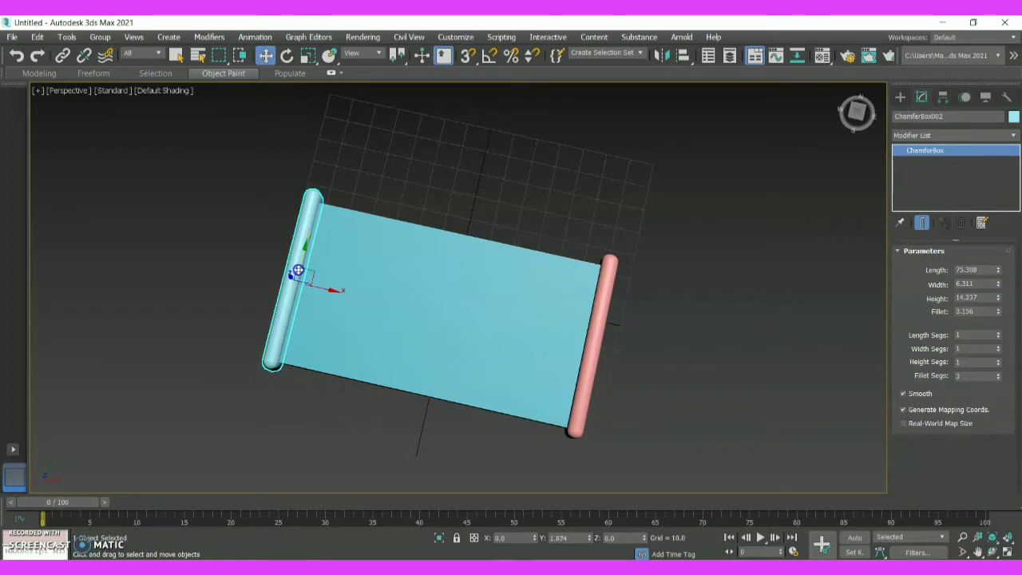
left_click(759, 312)
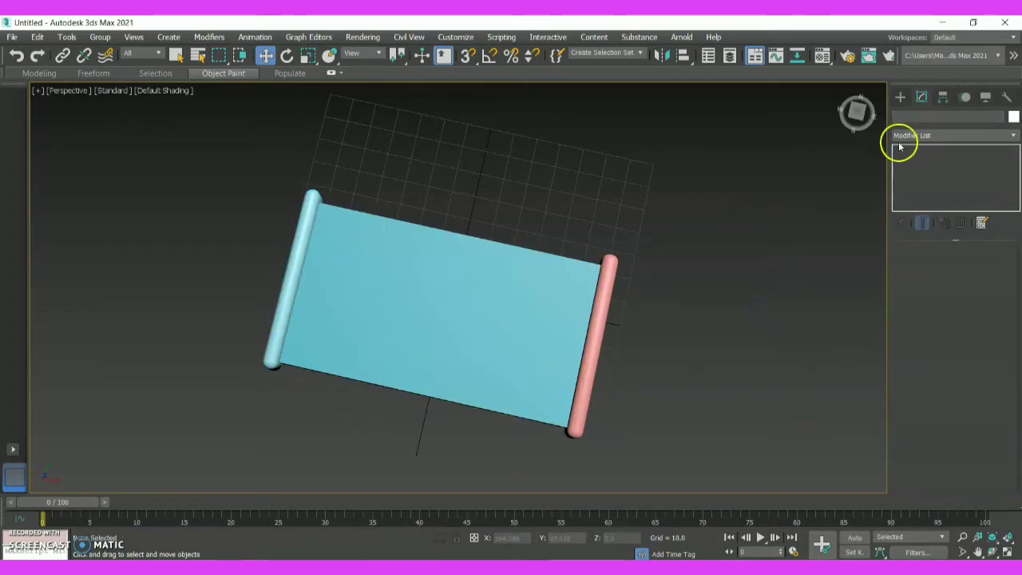
- Create a chamfer box along the base's back edge, about 9.3 long, 128.7 wide and 21.4 high, with a fillet of about 4.6
left_click_drag(856, 112, 838, 484)
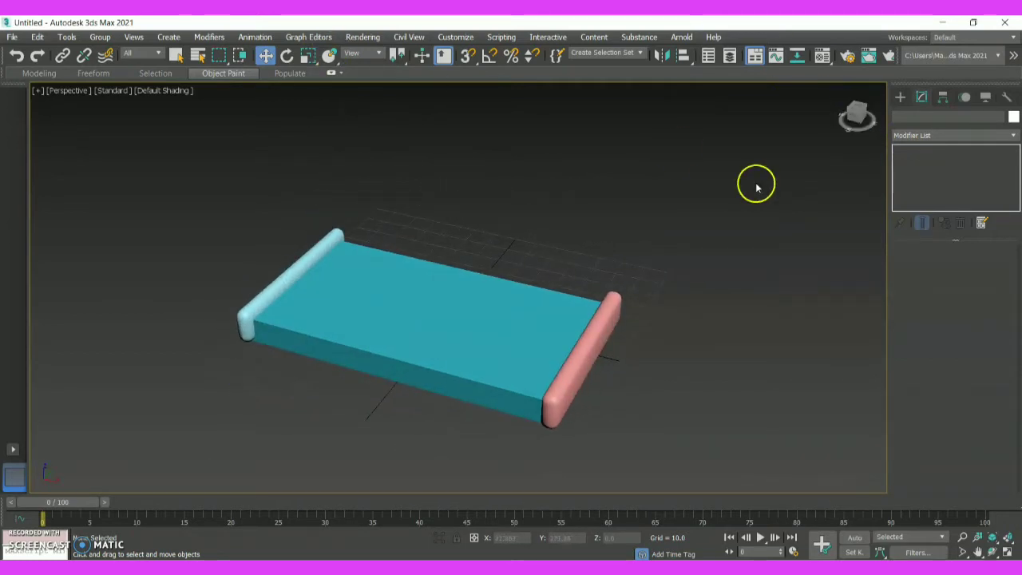
left_click(900, 97)
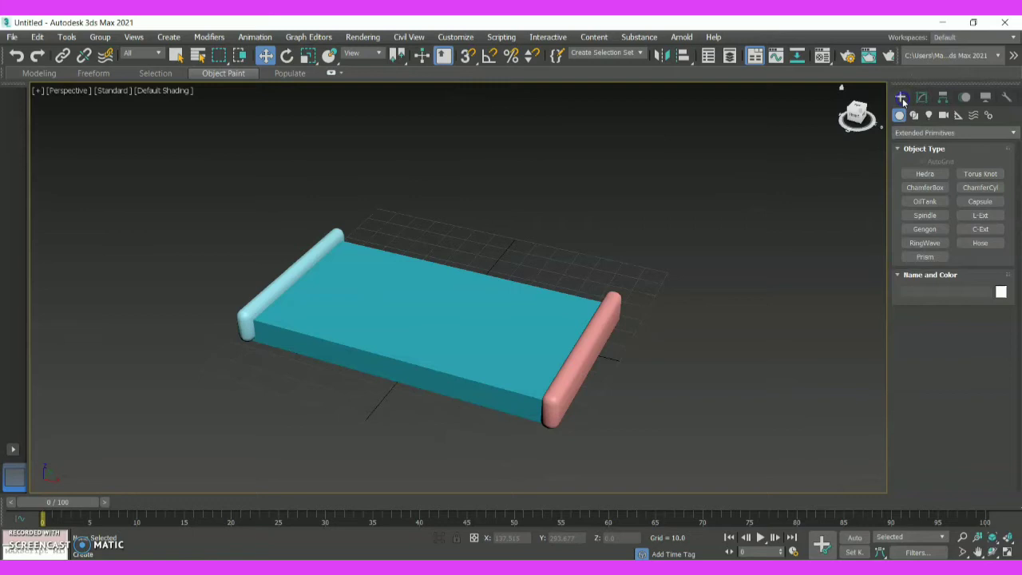
left_click(923, 187)
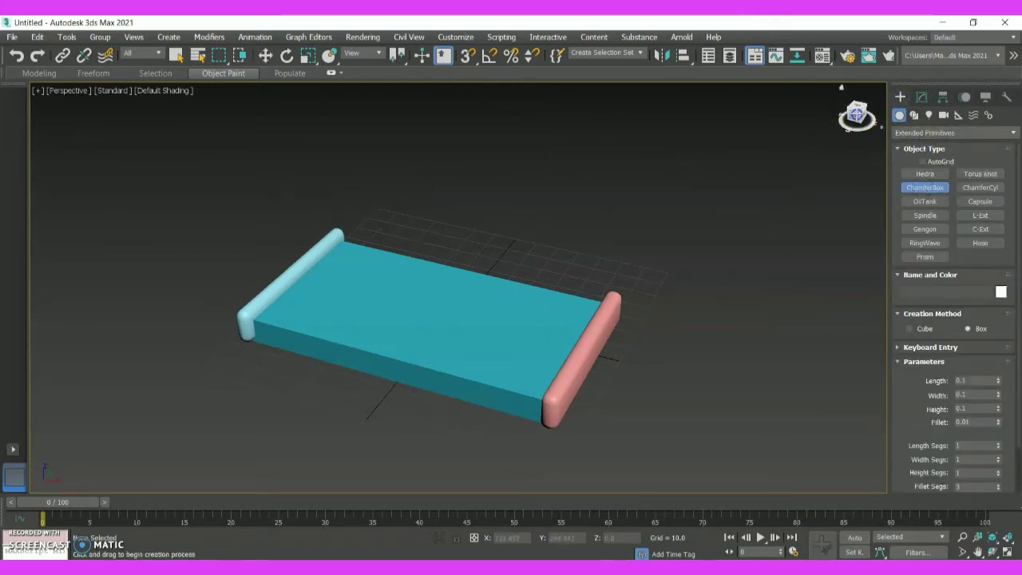
left_click(856, 112)
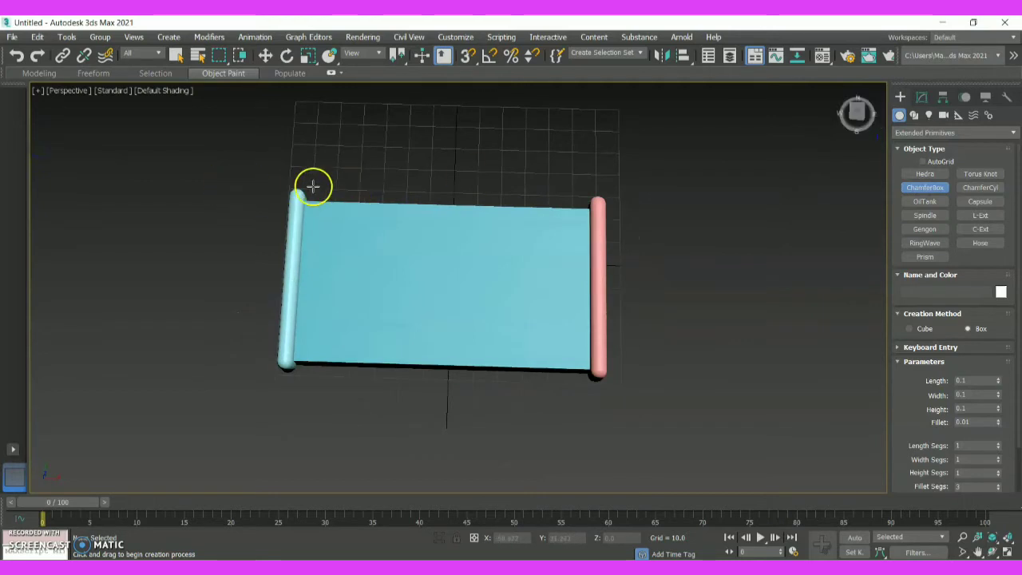
left_click_drag(294, 191, 600, 220)
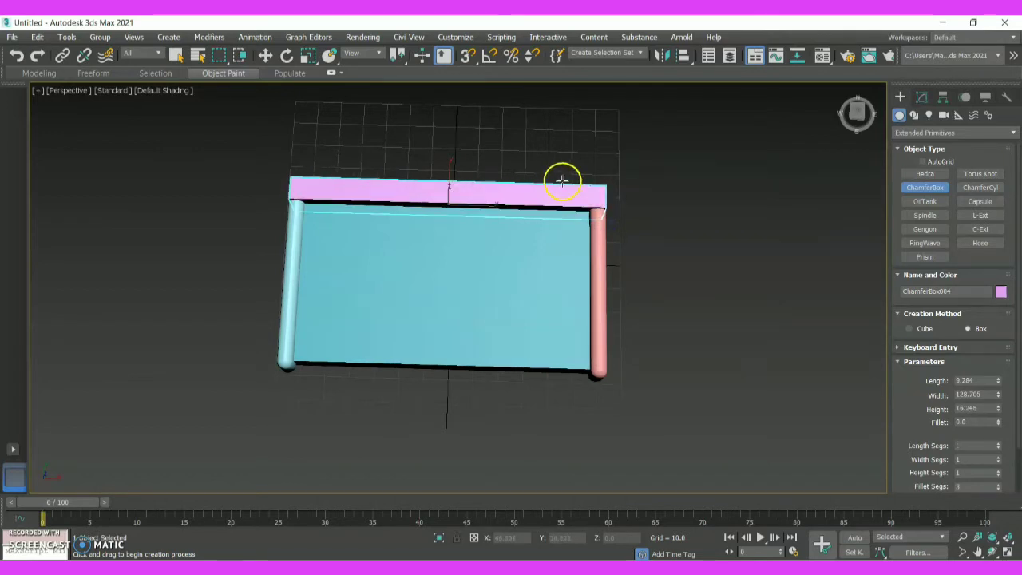
left_click(544, 223)
left_click(559, 119)
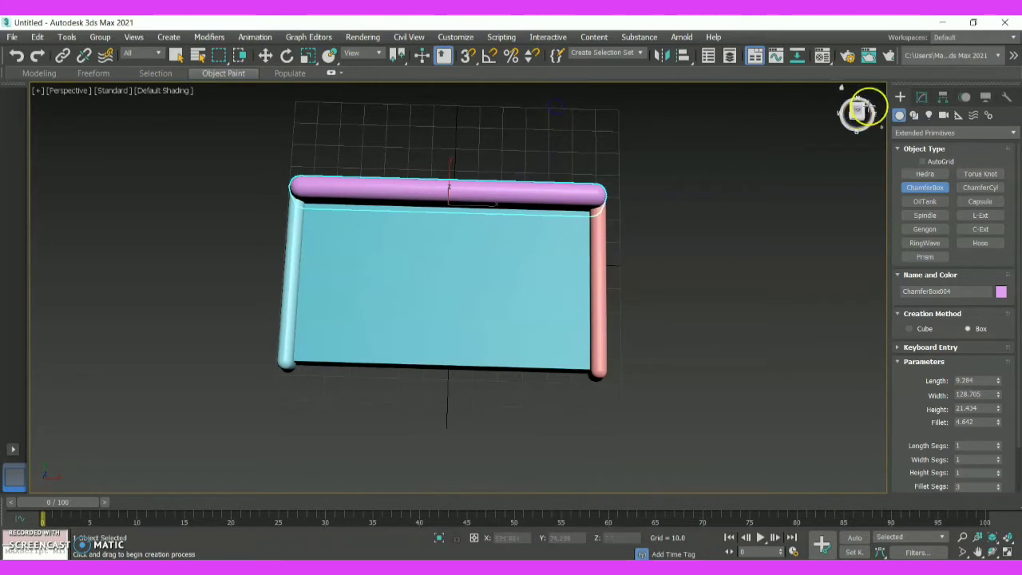
- Resize the backrest to about 7.5 long, 140.3 wide and 31.1 high, and move it about 0.77 along Y toward the base
left_click_drag(850, 489, 764, 477)
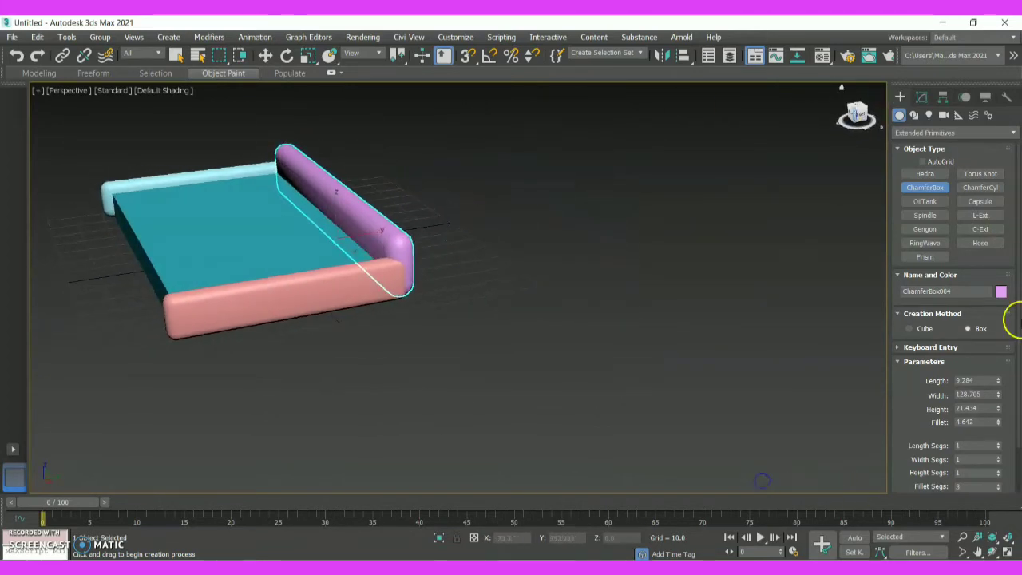
left_click(920, 97)
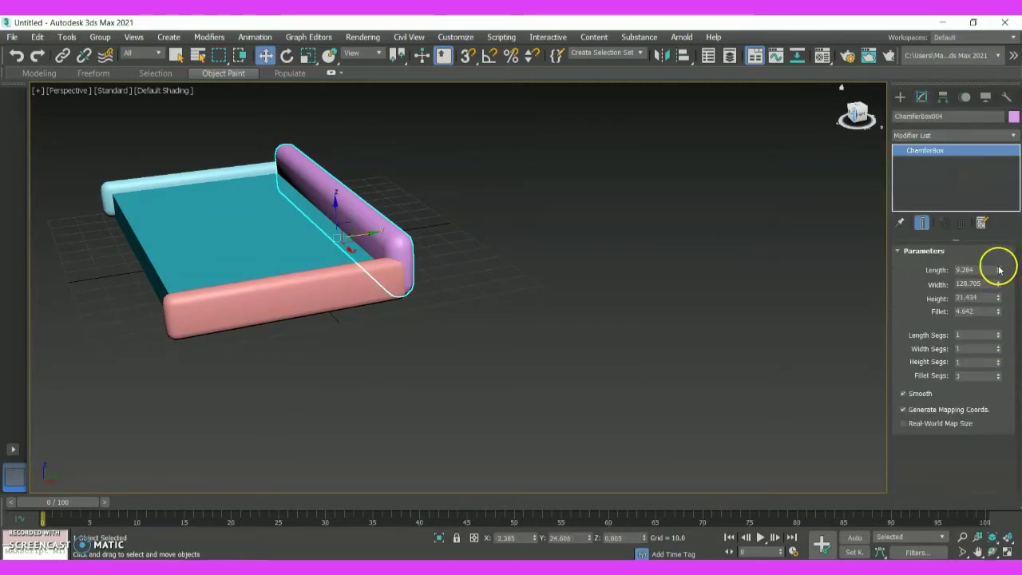
mouse_move(998, 270)
left_mouse_down()
mouse_move(997, 261)
mouse_move(998, 289)
mouse_move(997, 275)
left_mouse_up()
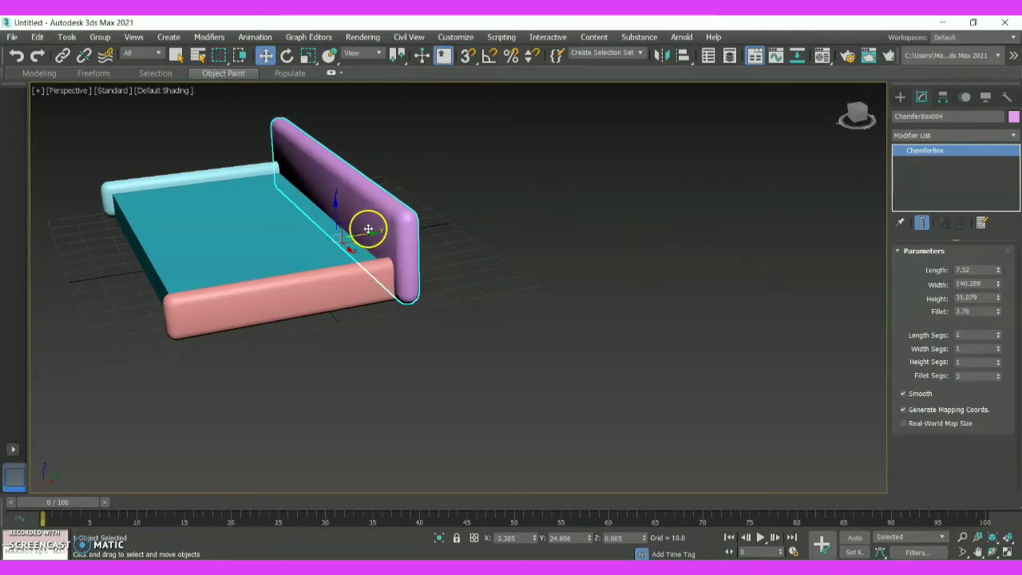
left_click_drag(362, 233, 362, 233)
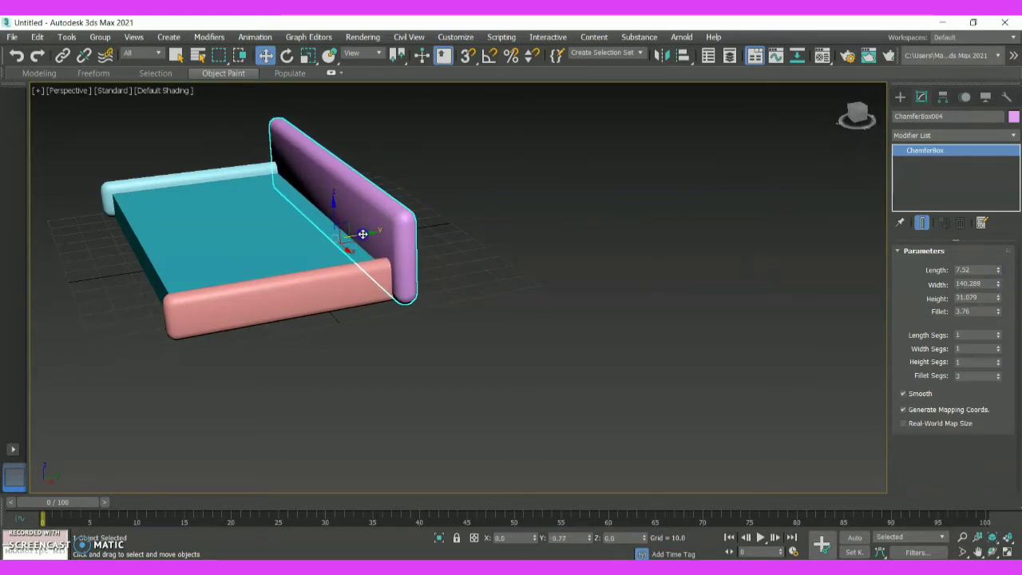
- Set the backrest's length to about 7.7, its fillet to about 2.9 and its width to about 127.7 to match the armrests' span
left_click(858, 118)
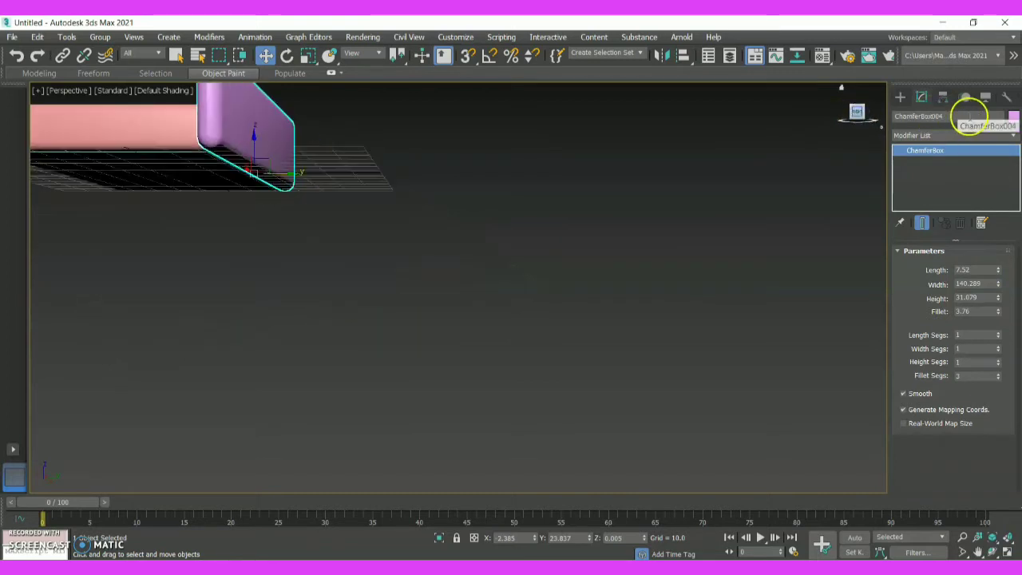
left_click(856, 112)
left_click(857, 112)
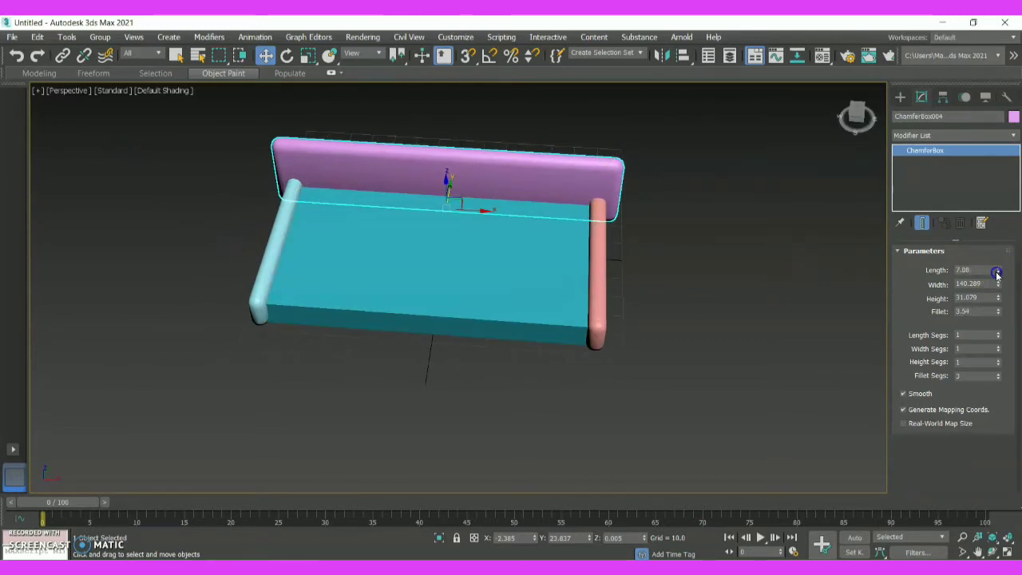
left_click_drag(996, 273, 997, 289)
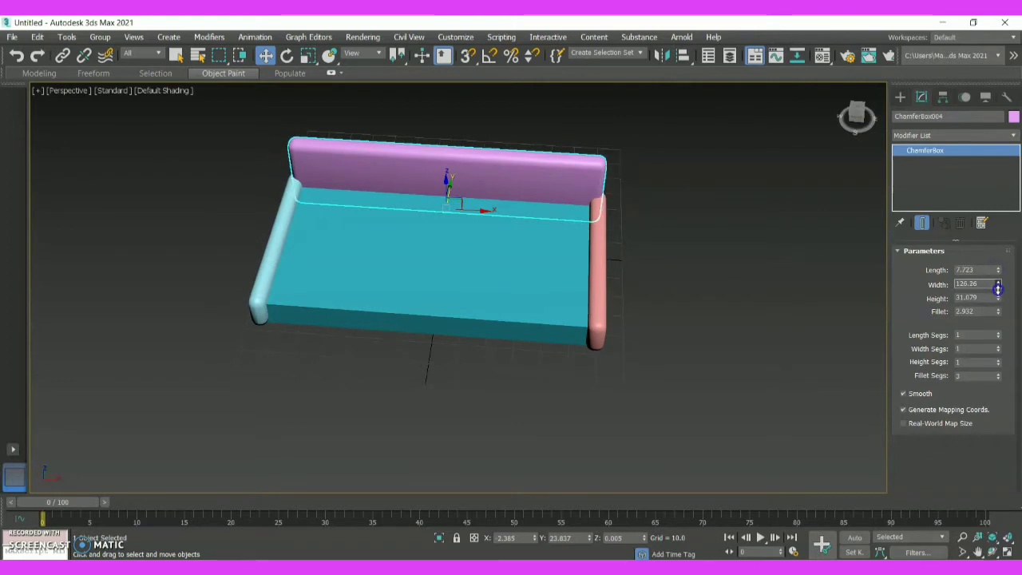
left_click(809, 180)
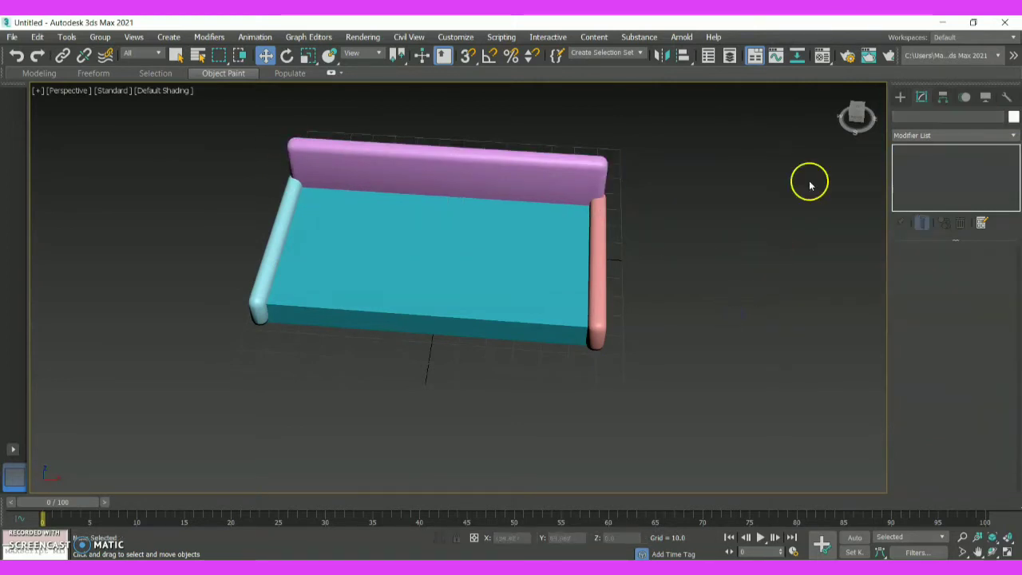
- Increase the backrest's height so it rises further above the seat and armrests
mouse_move(856, 116)
left_mouse_down()
mouse_move(34, 96)
mouse_move(858, 120)
left_mouse_up()
left_click(538, 143)
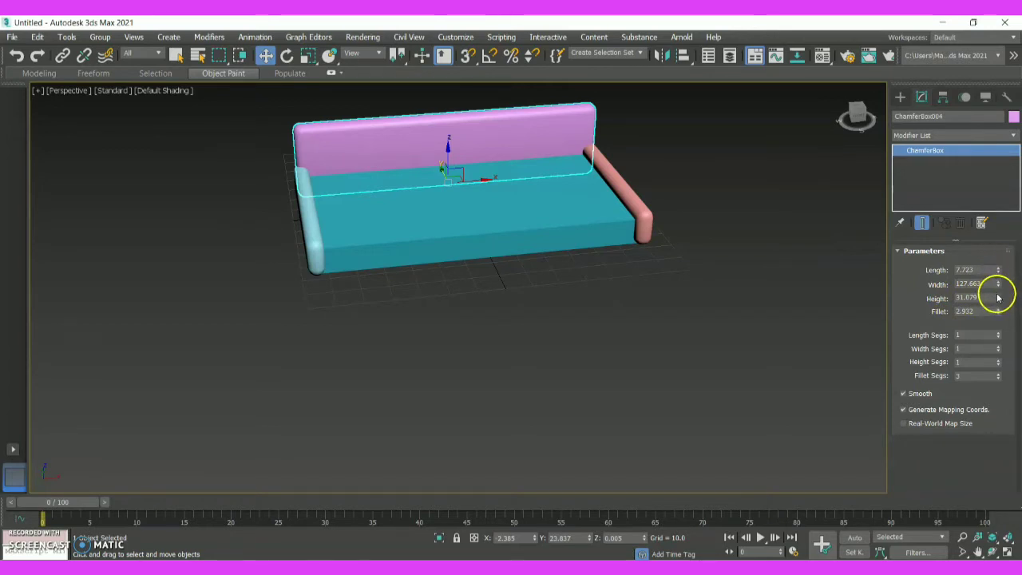
mouse_move(997, 297)
left_mouse_down()
mouse_move(997, 272)
mouse_move(996, 282)
left_mouse_up()
left_click(850, 146)
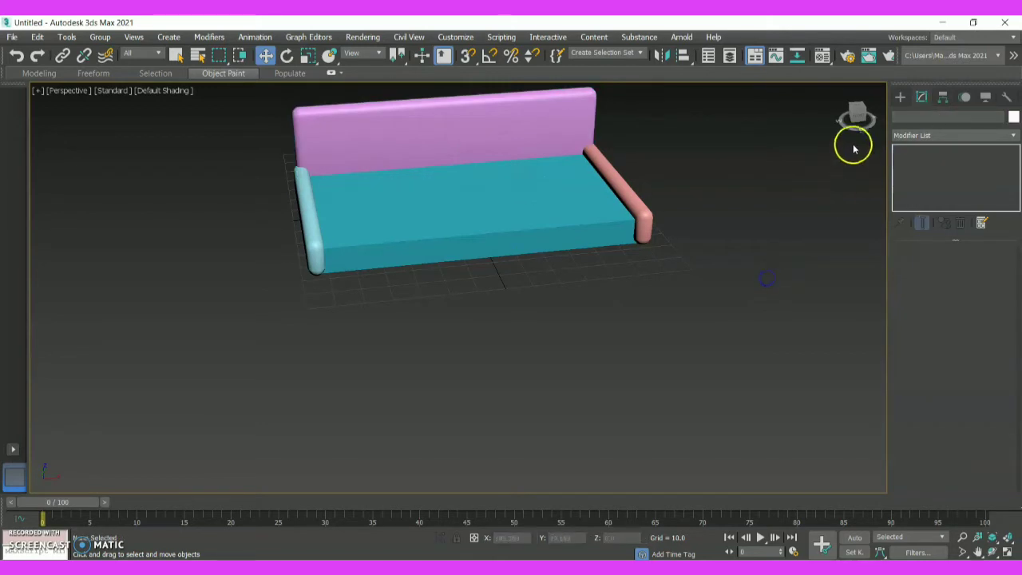
- Apply the dark quilted leather material, Material #25, to the sofa's backrest and base
mouse_move(857, 122)
left_mouse_down()
mouse_move(841, 90)
mouse_move(849, 115)
left_mouse_up()
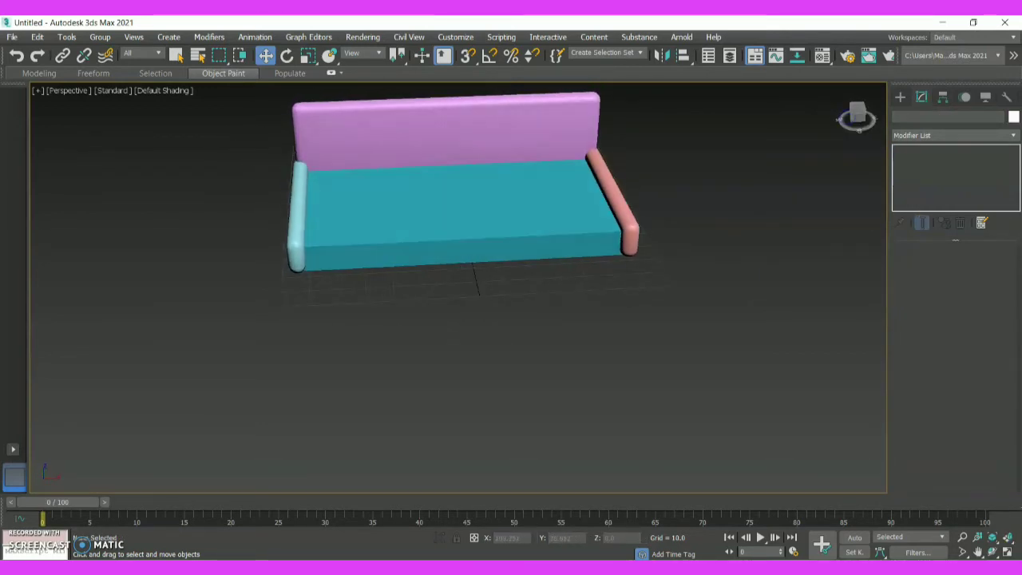
left_click(977, 550)
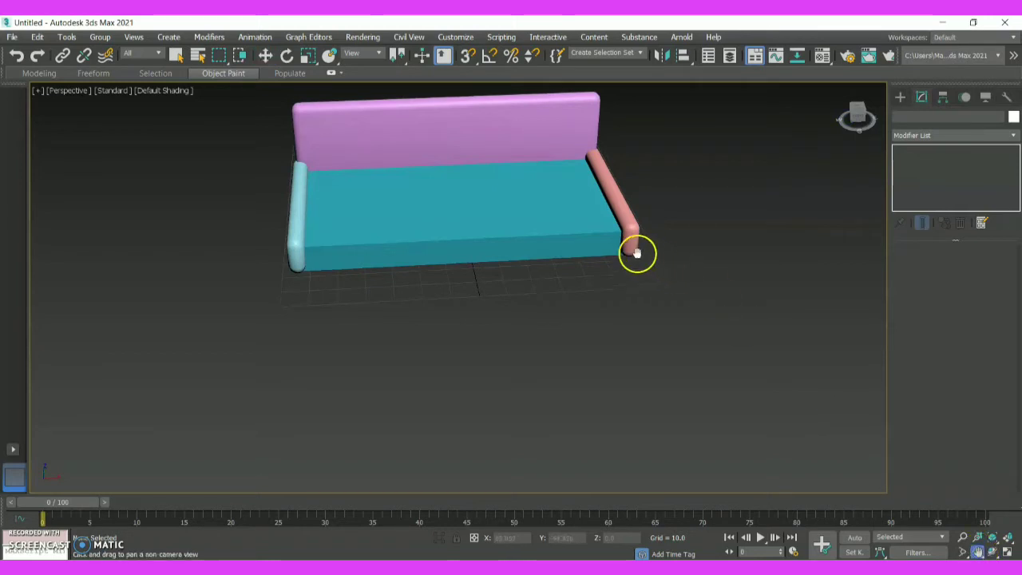
left_click_drag(621, 247, 620, 349)
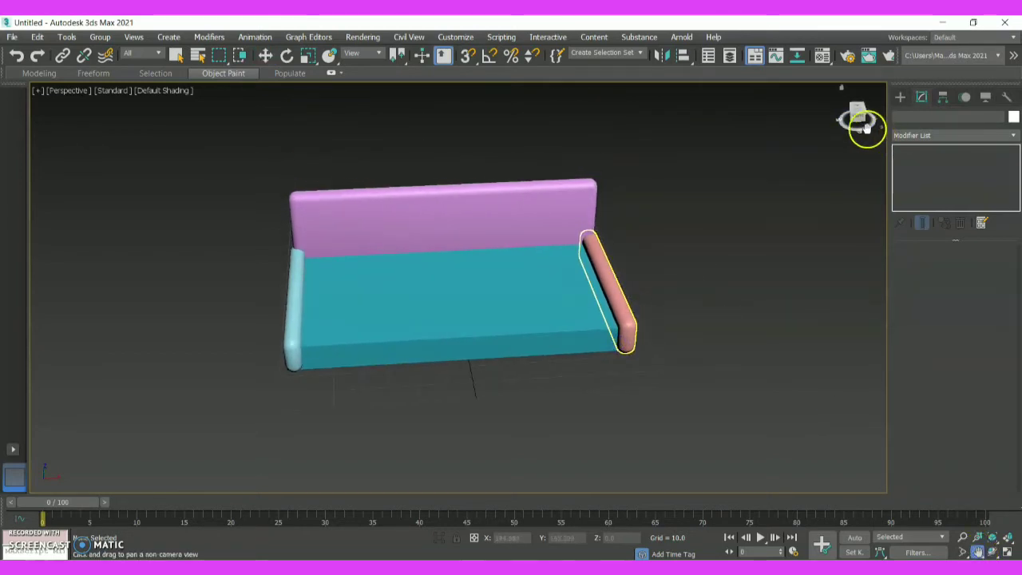
left_click_drag(855, 117, 855, 120)
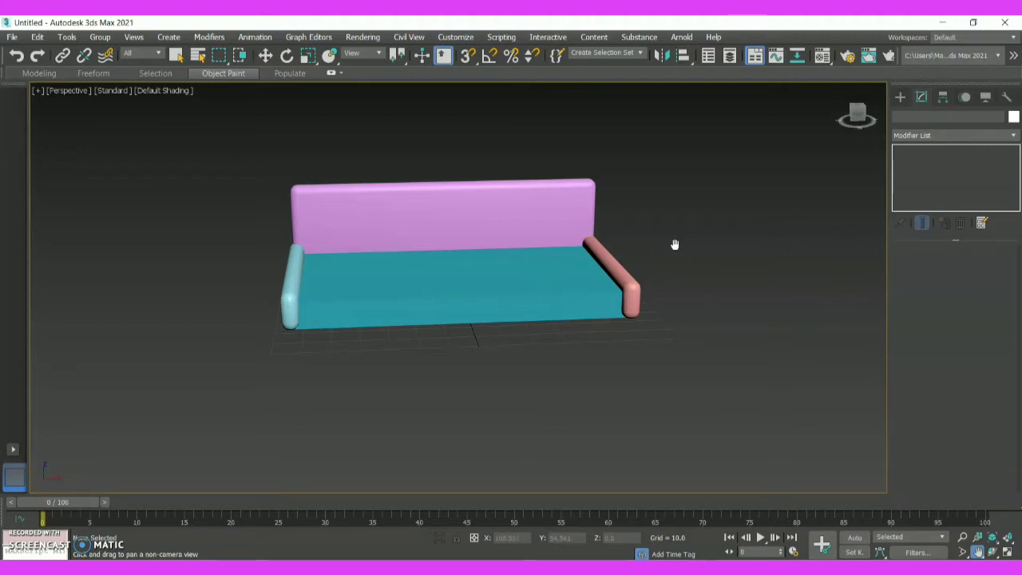
left_click(487, 206)
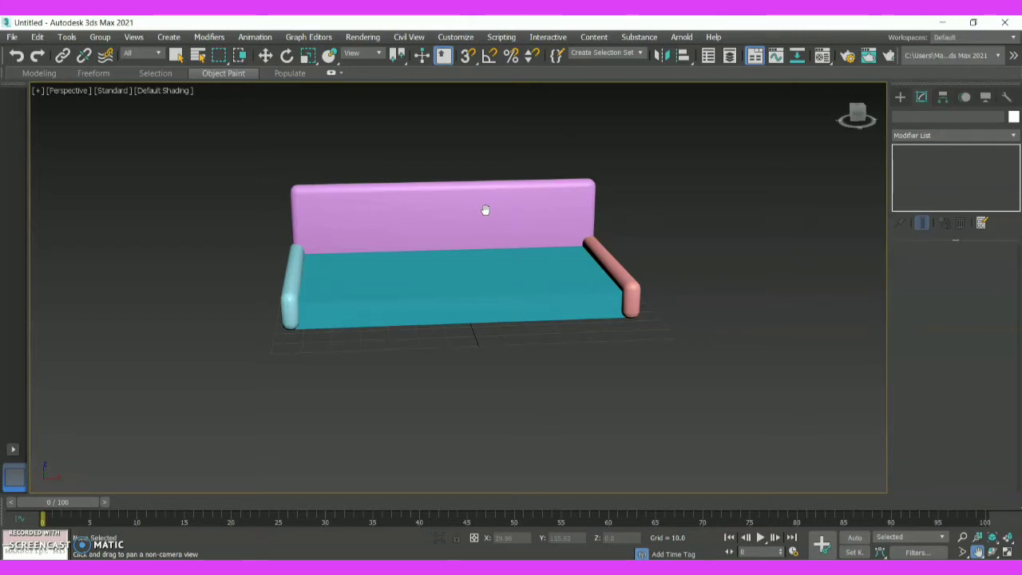
key("m")
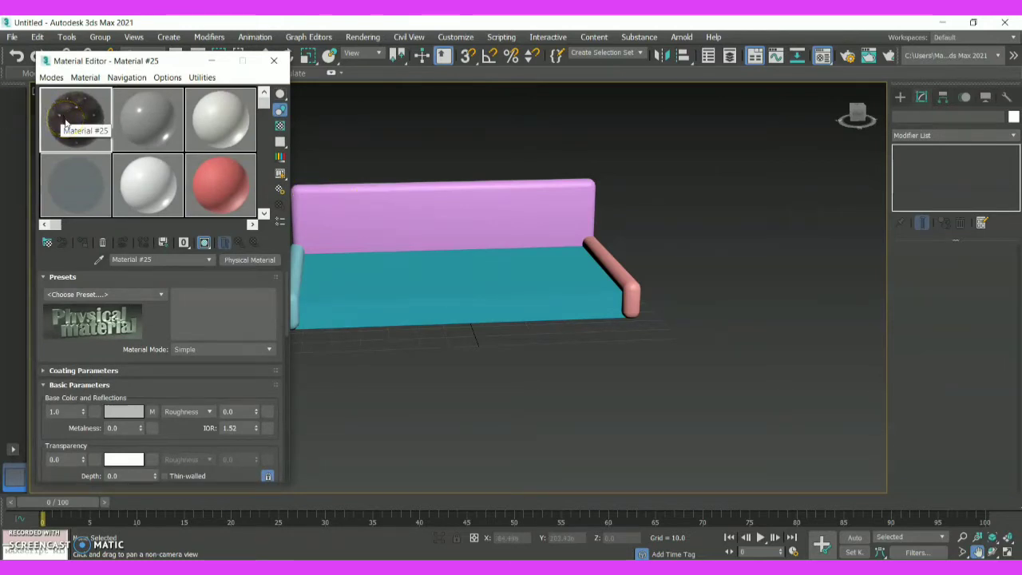
left_click_drag(65, 121, 378, 218)
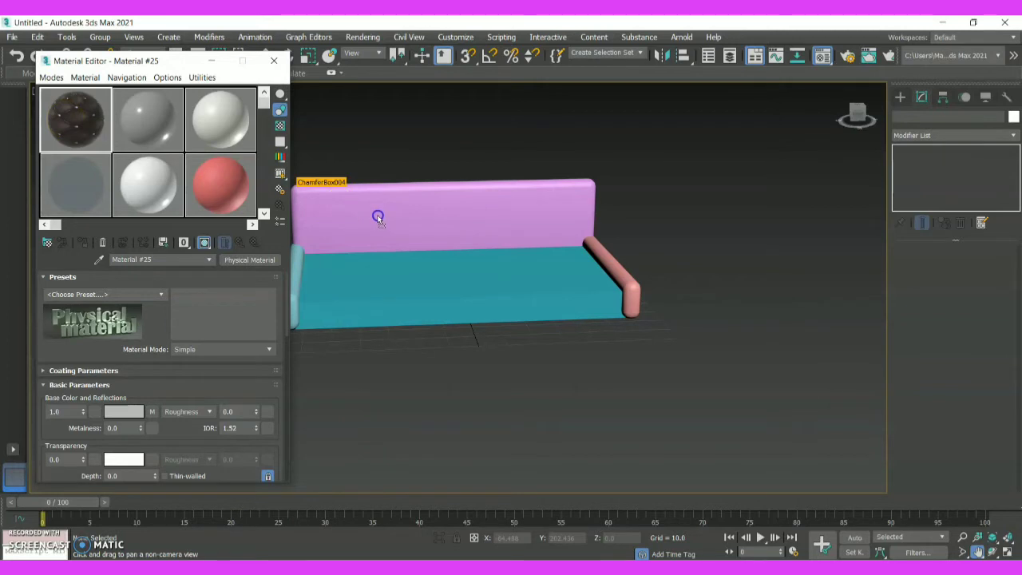
left_click_drag(82, 140, 378, 202)
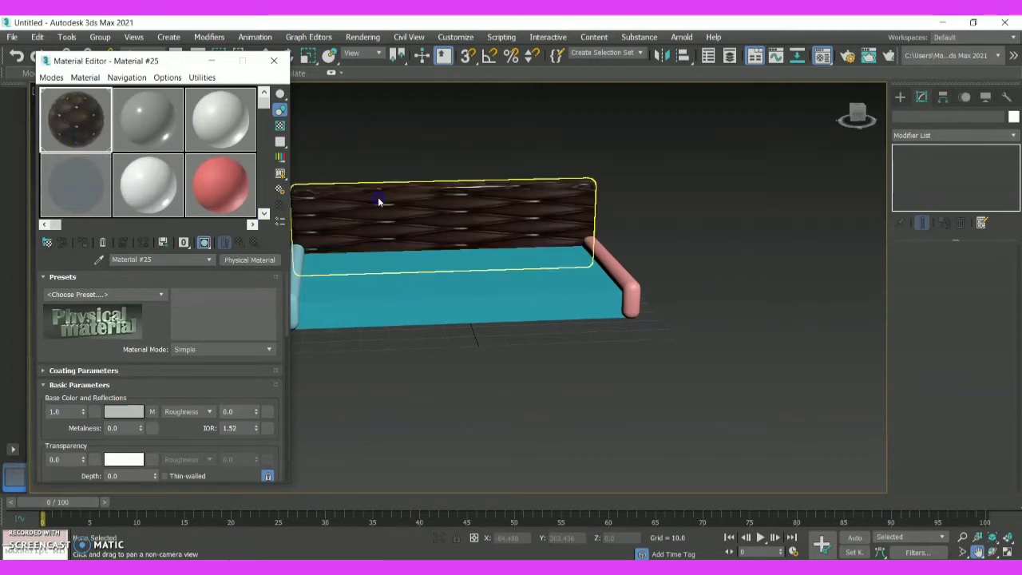
left_click_drag(76, 120, 416, 284)
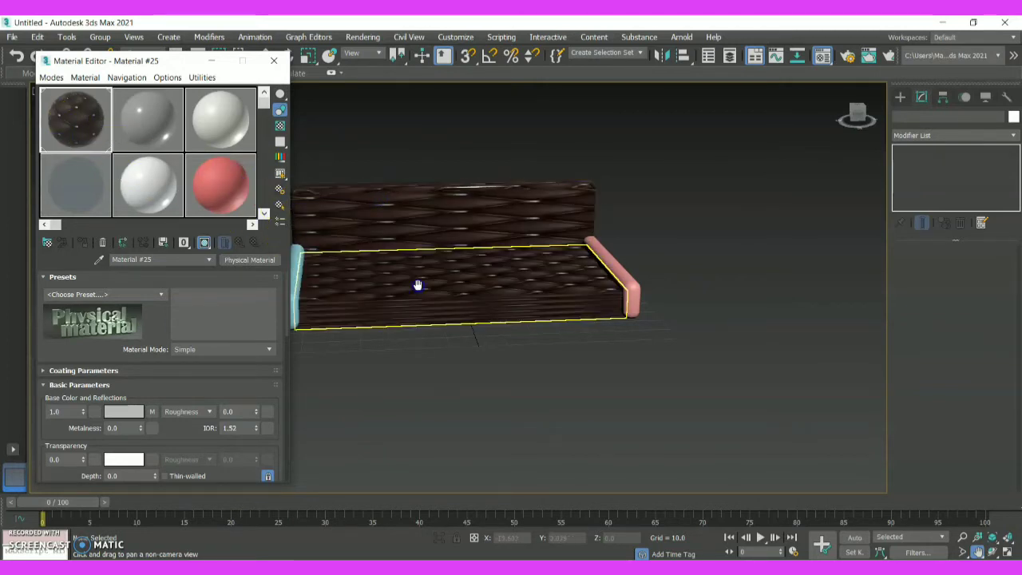
left_click(667, 172)
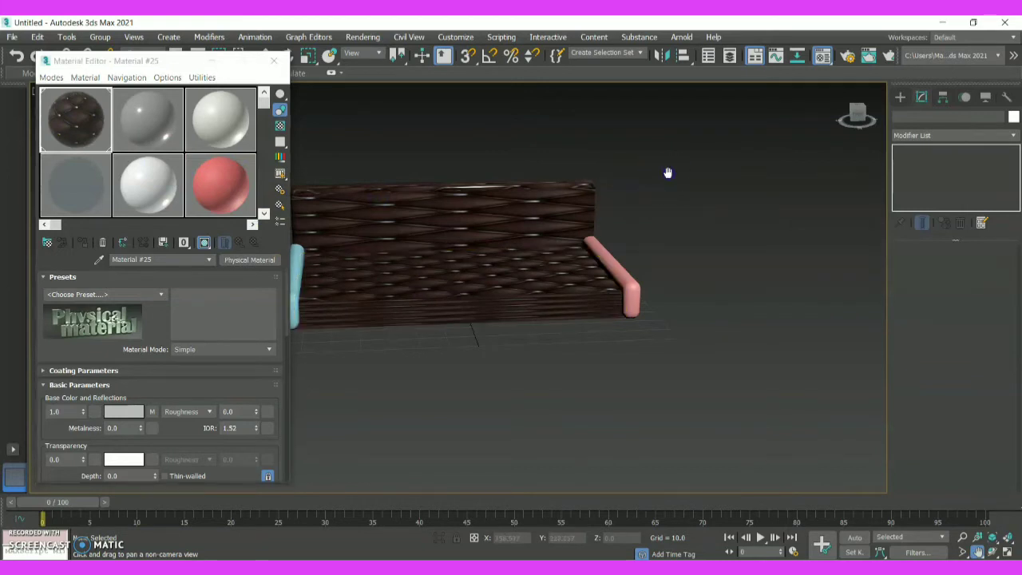
left_click(274, 60)
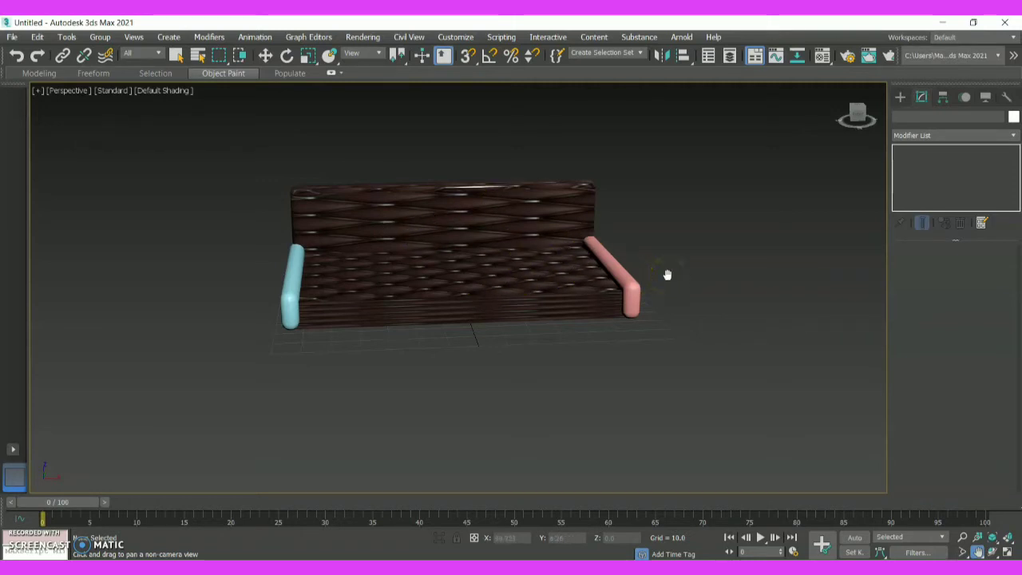
- Add one UVW Map modifier to all four sofa parts together, keeping planar mapping
left_click(266, 56)
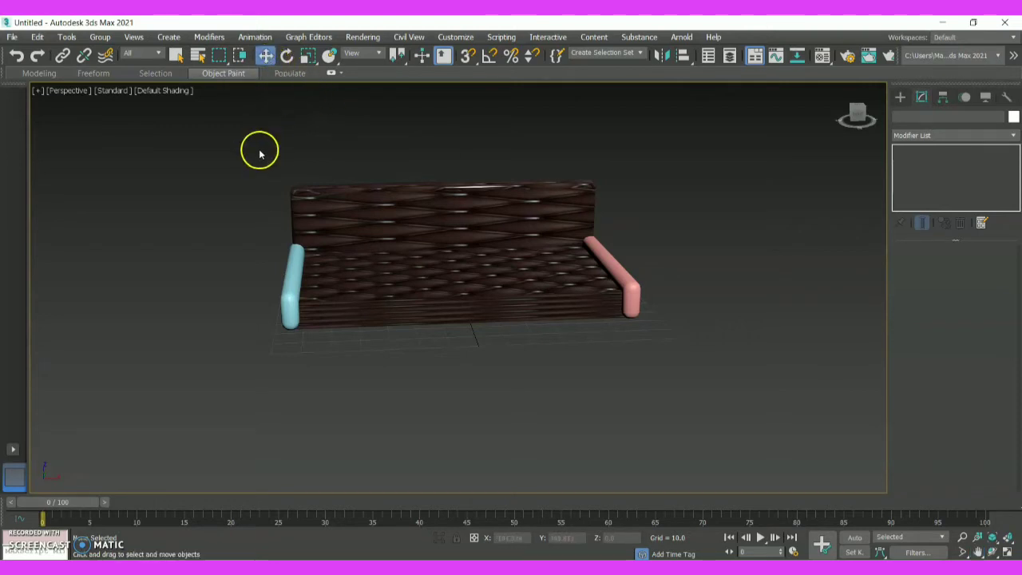
left_click_drag(346, 266, 696, 376)
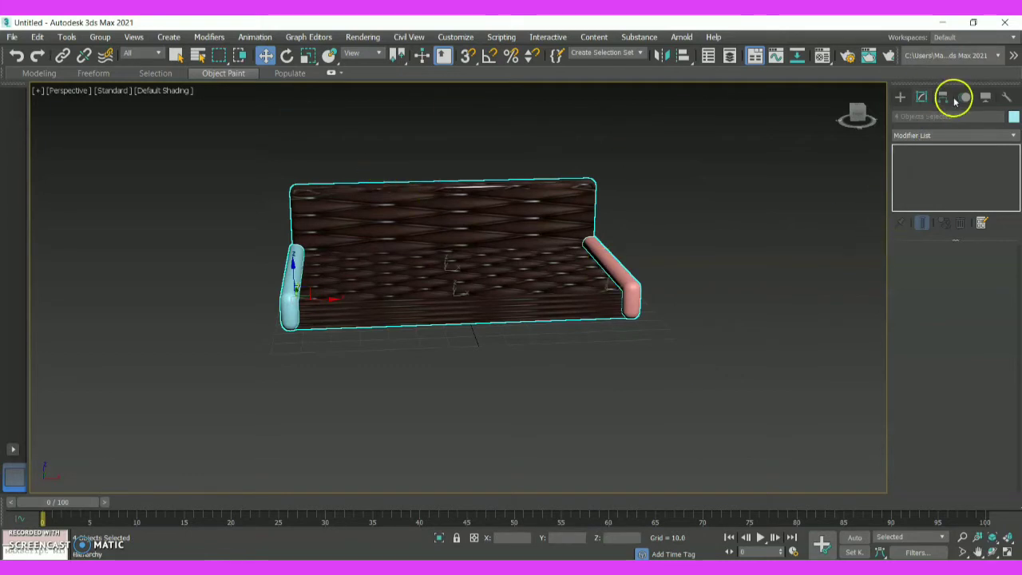
left_click(925, 99)
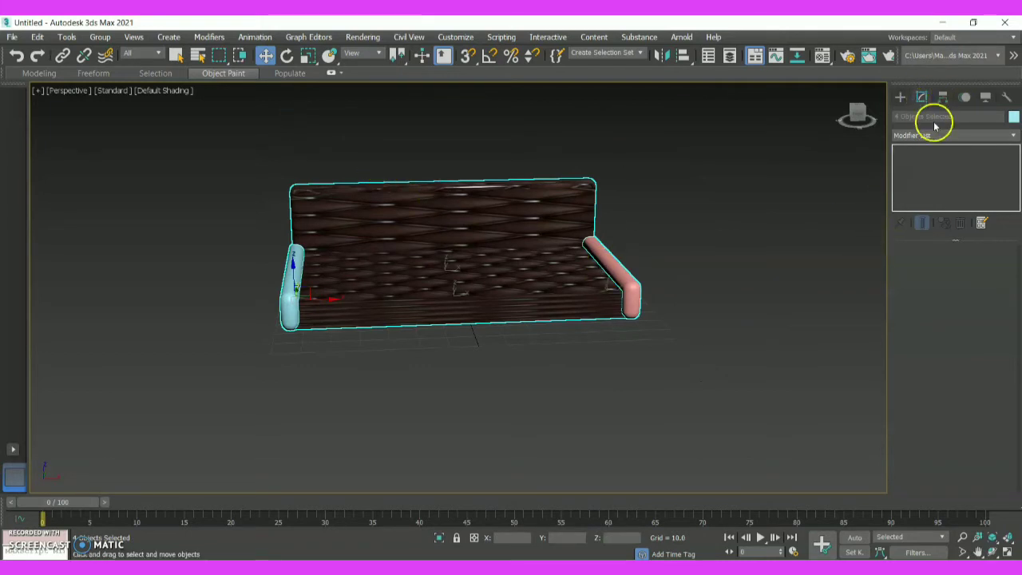
left_click(940, 136)
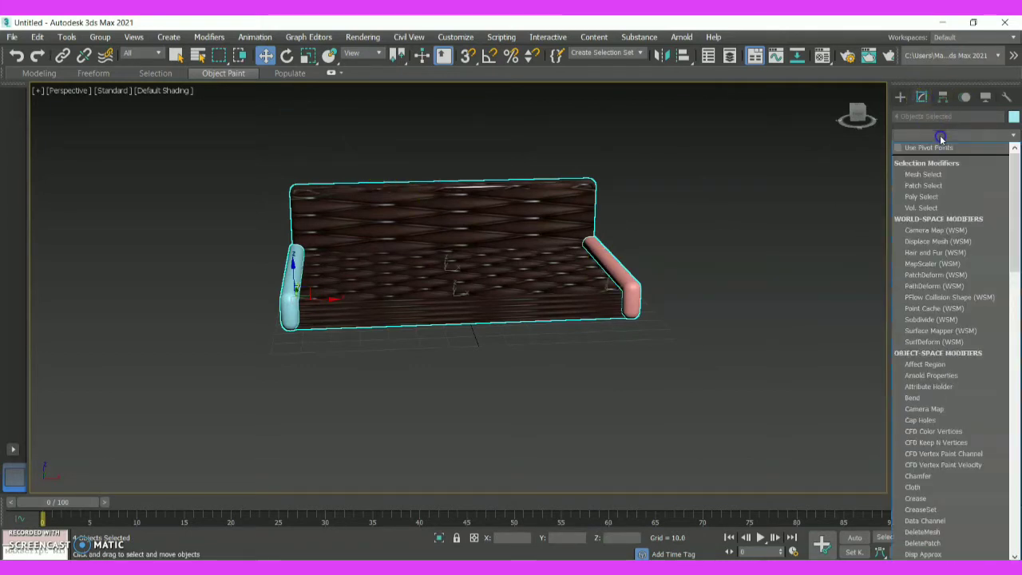
left_click(1018, 193)
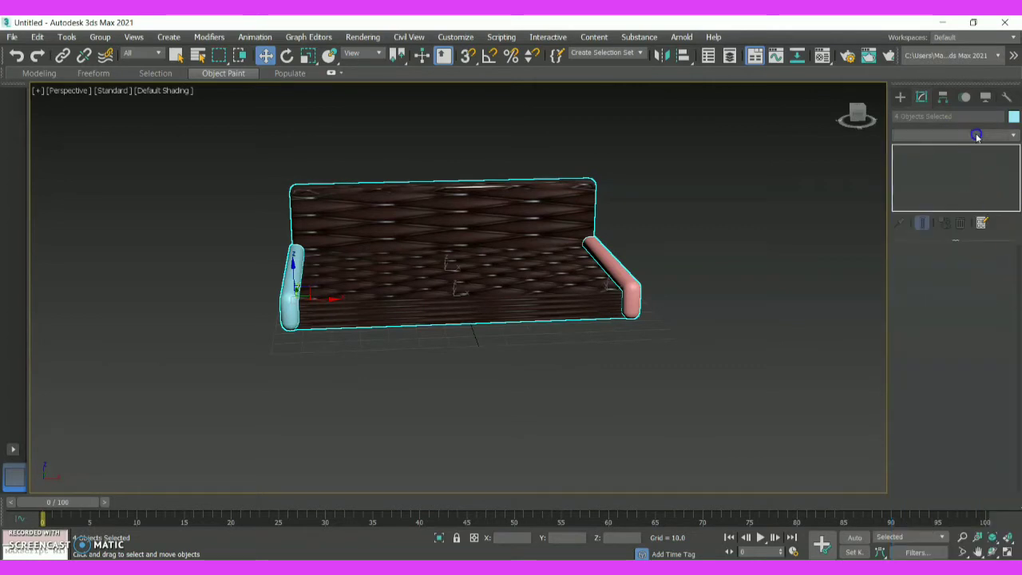
left_click(976, 136)
left_click_drag(1017, 173, 1016, 487)
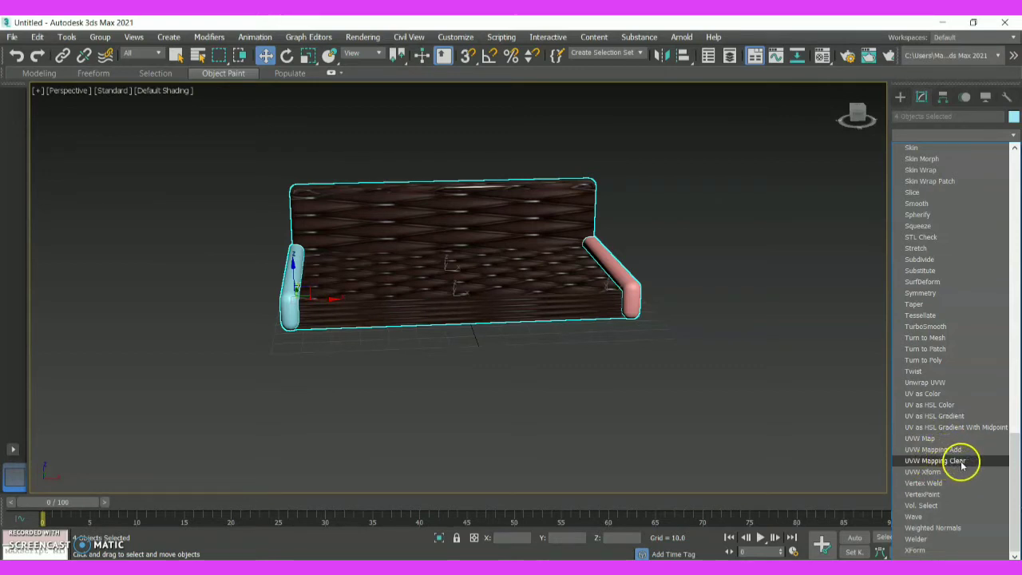
left_click(920, 438)
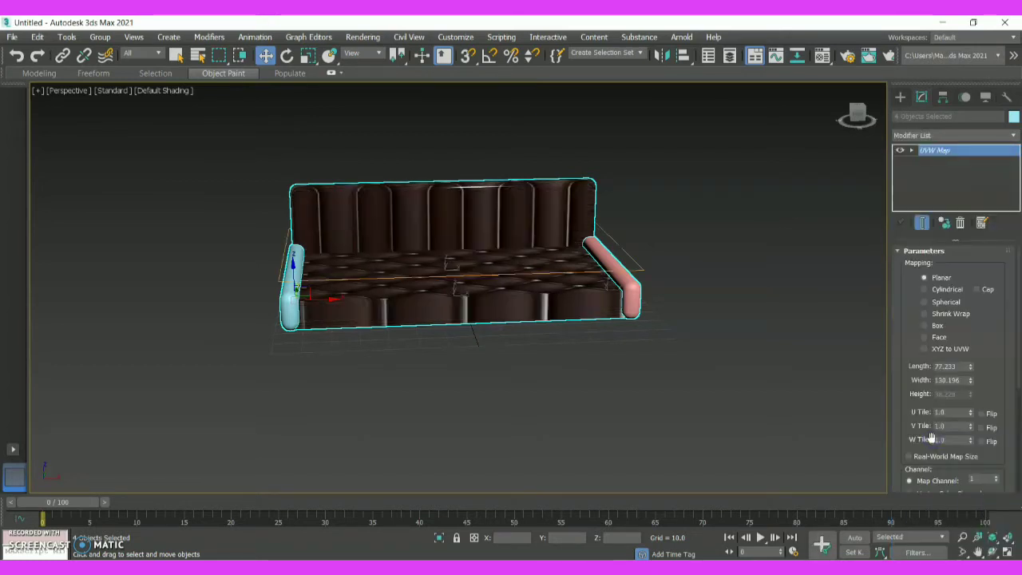
left_click(513, 267)
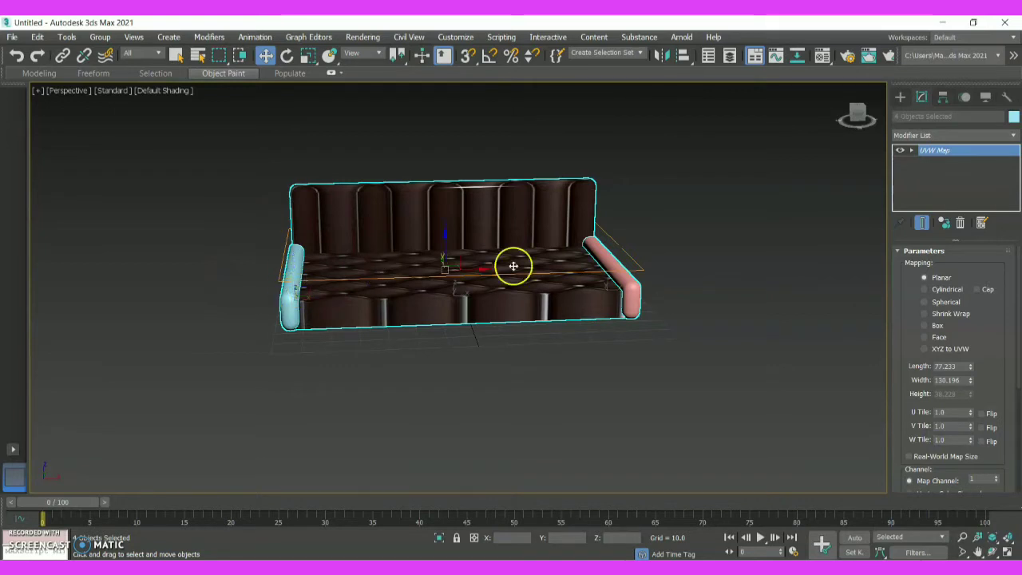
- Scale the UVW Map gizmo down uniformly so the quilted leather repeats in smaller tiles across the sofa
left_click(307, 56)
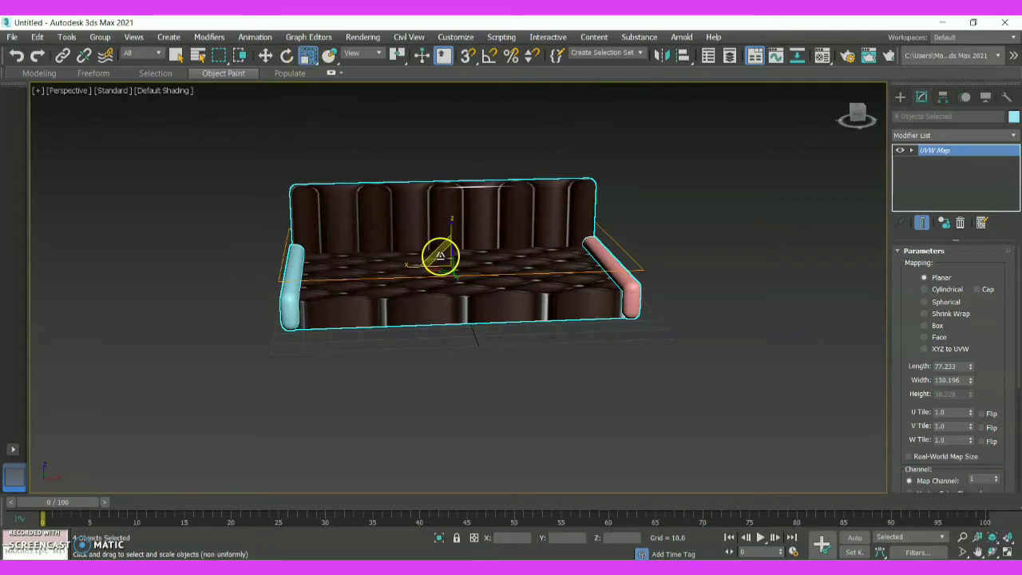
mouse_move(441, 256)
left_mouse_down()
mouse_move(446, 271)
mouse_move(441, 251)
left_mouse_up()
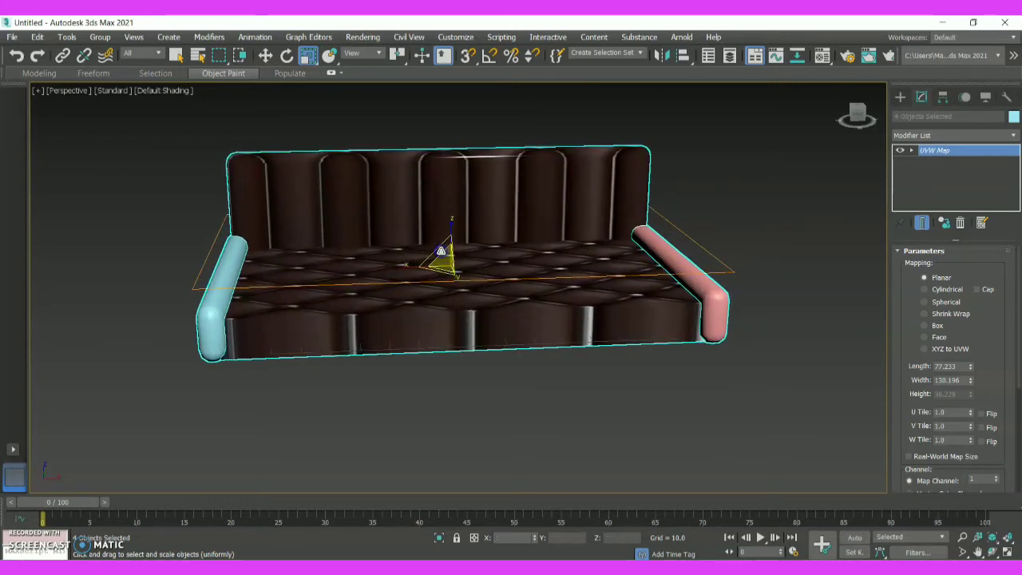
left_click(912, 150)
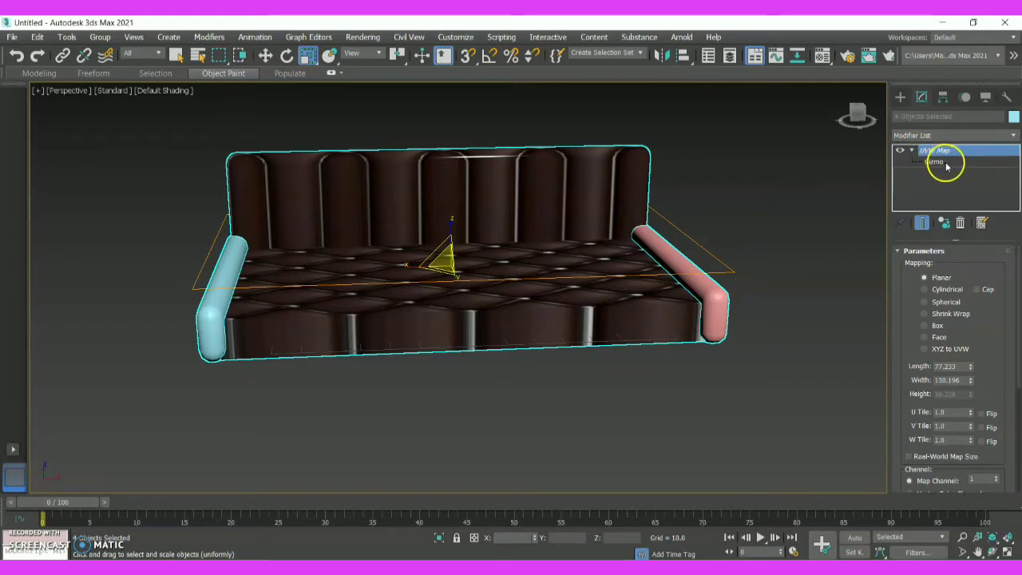
left_click(946, 164)
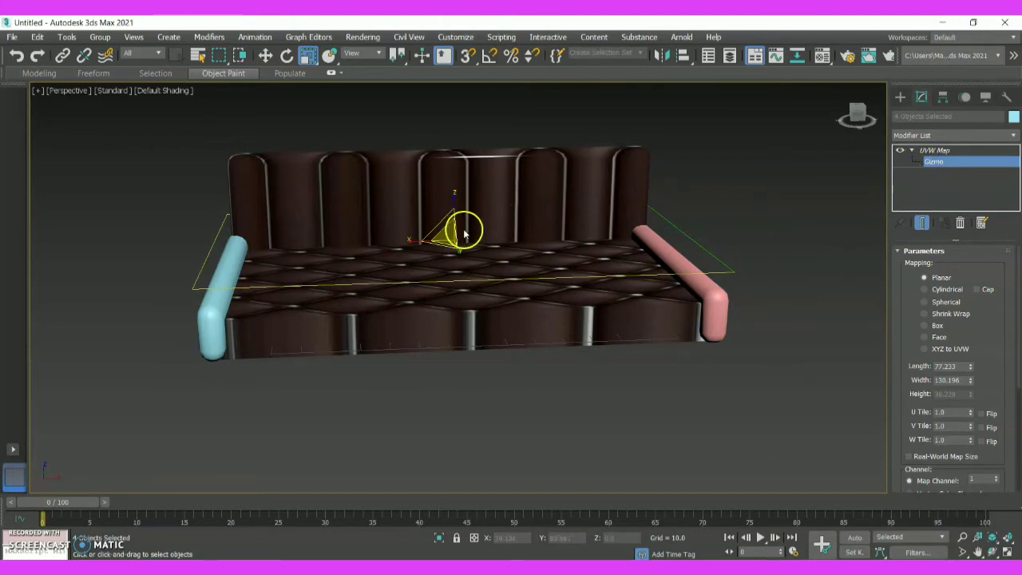
left_click_drag(444, 233, 485, 377)
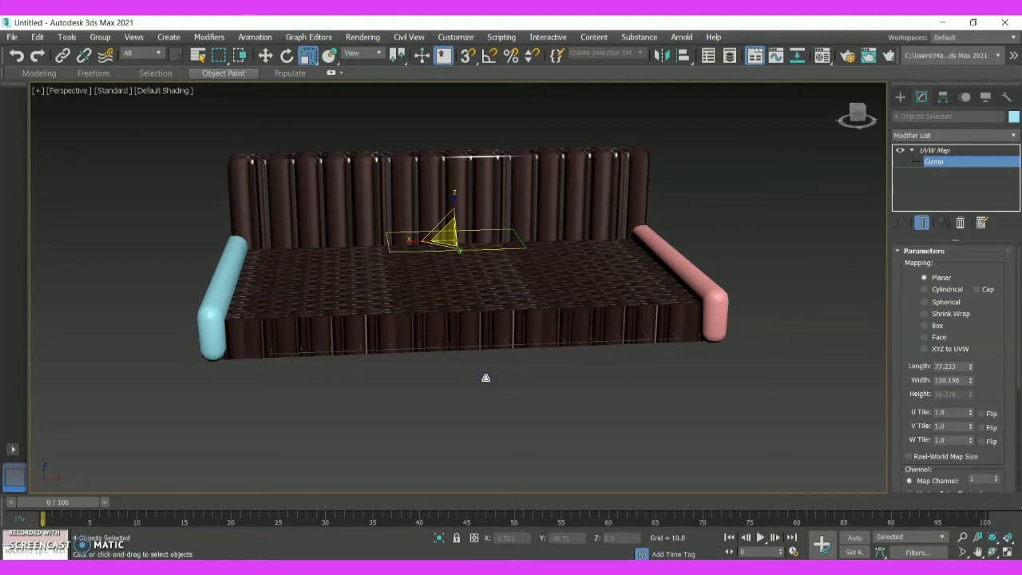
- Shift the UVW Map gizmo slightly forward and down over the seat, and deselect the sofa parts
left_click(266, 55)
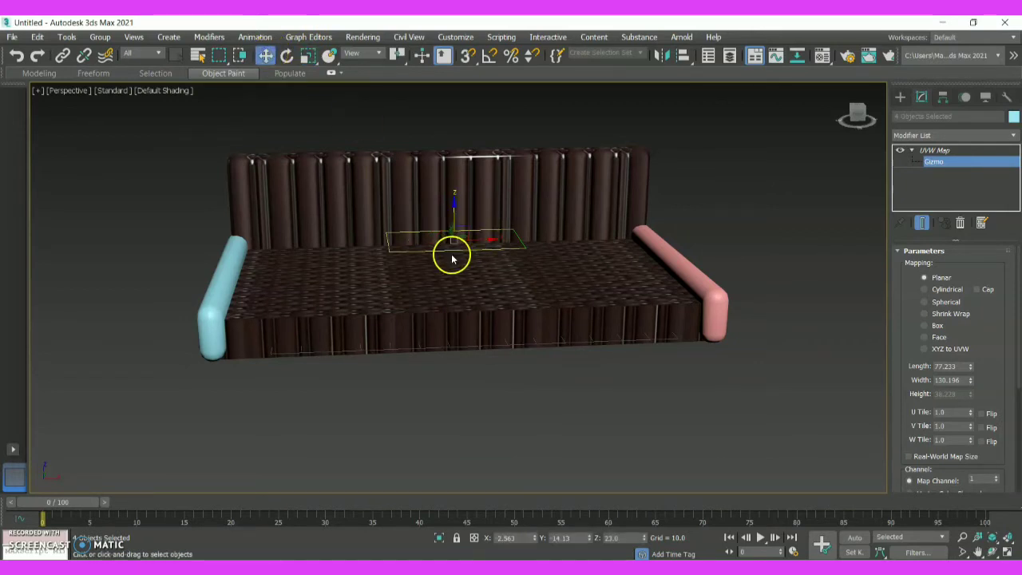
left_click_drag(452, 250, 448, 250)
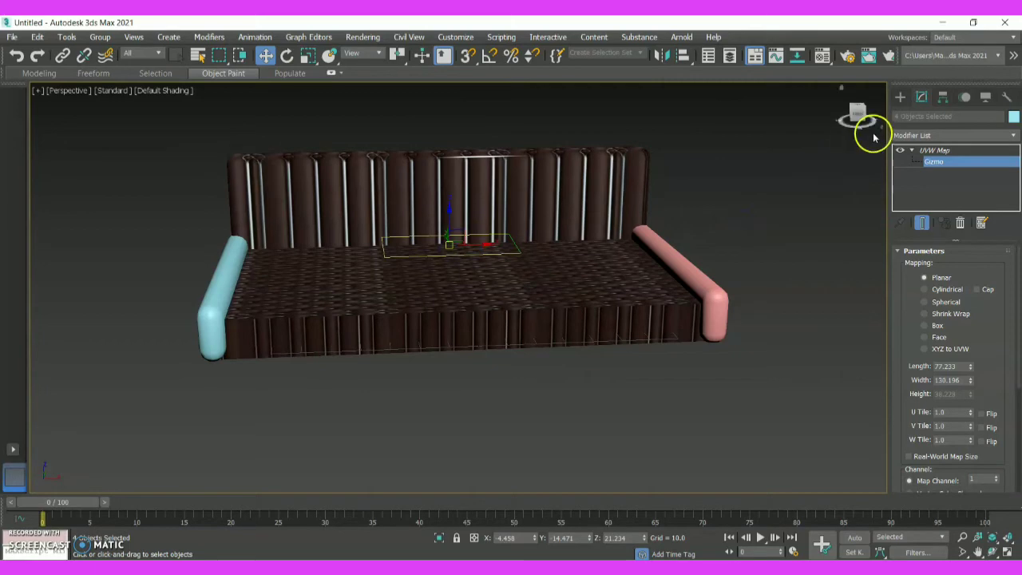
left_click(899, 98)
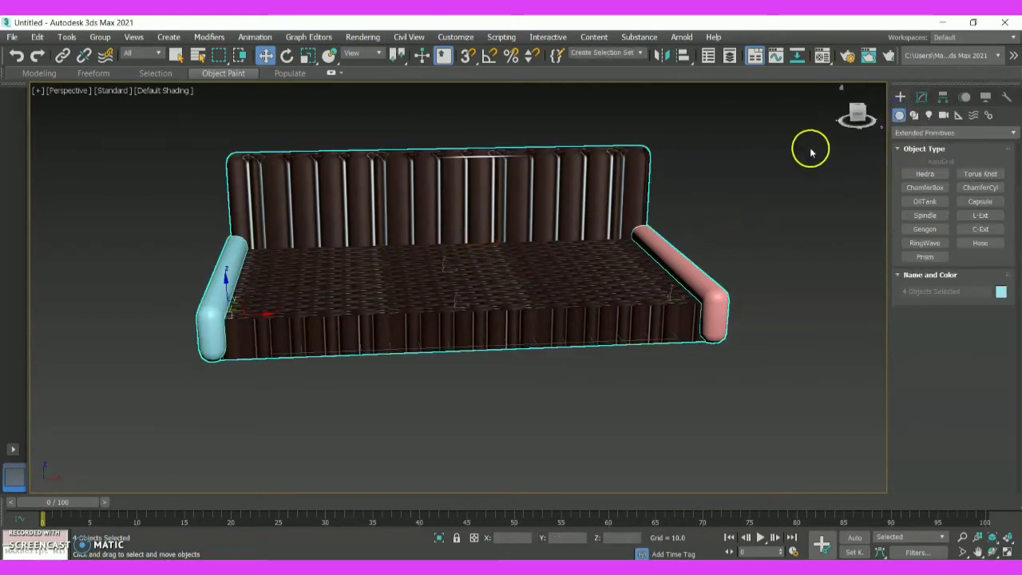
left_click(768, 184)
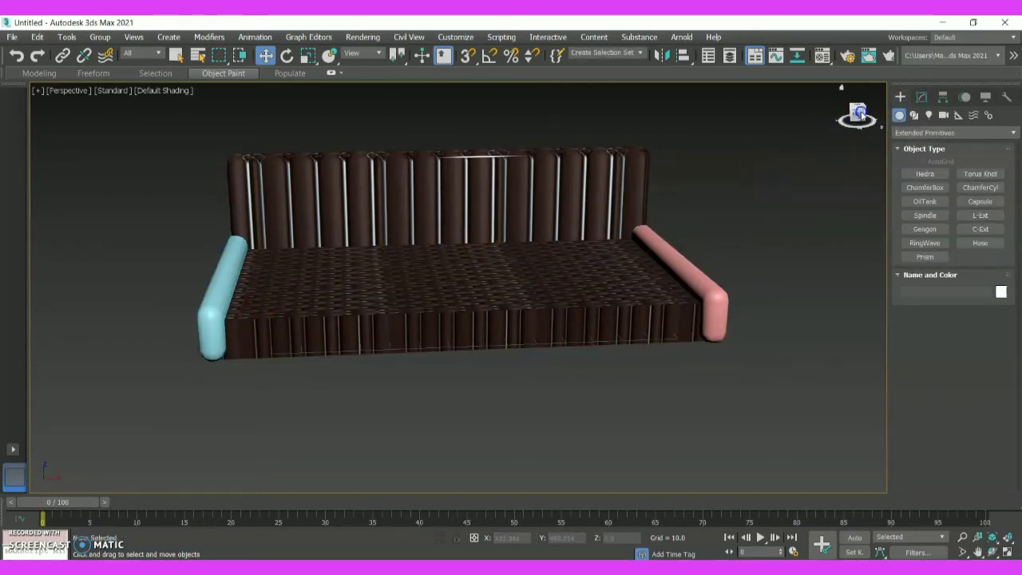
- Apply the dark quilted leather material, Material #25, to both armrests
mouse_move(861, 114)
left_mouse_down()
mouse_move(857, 137)
mouse_move(743, 104)
mouse_move(814, 114)
mouse_move(766, 140)
mouse_move(742, 120)
mouse_move(650, 102)
mouse_move(746, 121)
mouse_move(830, 128)
mouse_move(844, 119)
mouse_move(771, 84)
mouse_move(866, 128)
mouse_move(857, 115)
left_mouse_up()
left_click(676, 291)
left_click(701, 291)
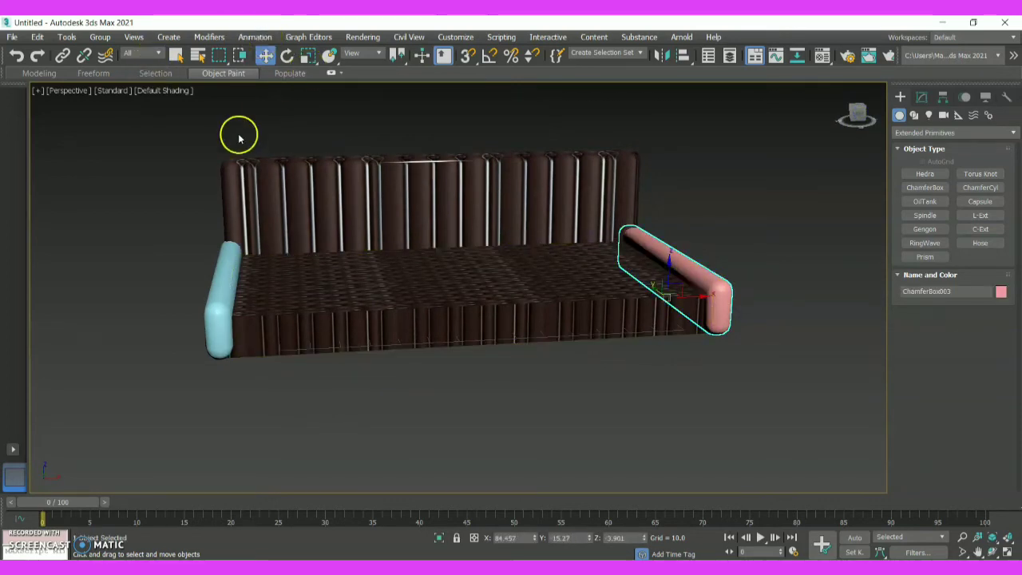
key("m")
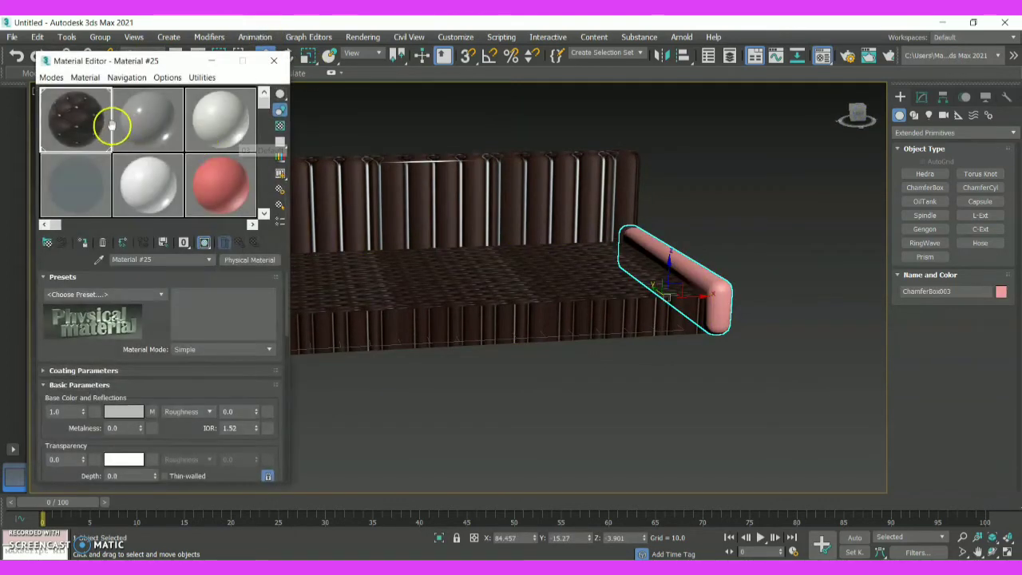
left_click_drag(82, 135, 668, 247)
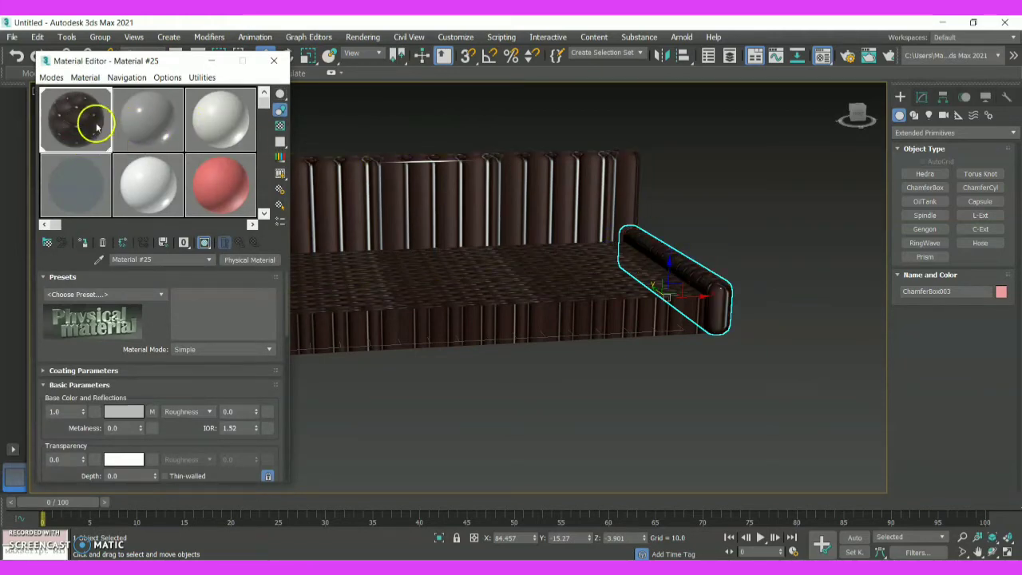
left_click_drag(471, 100, 507, 101)
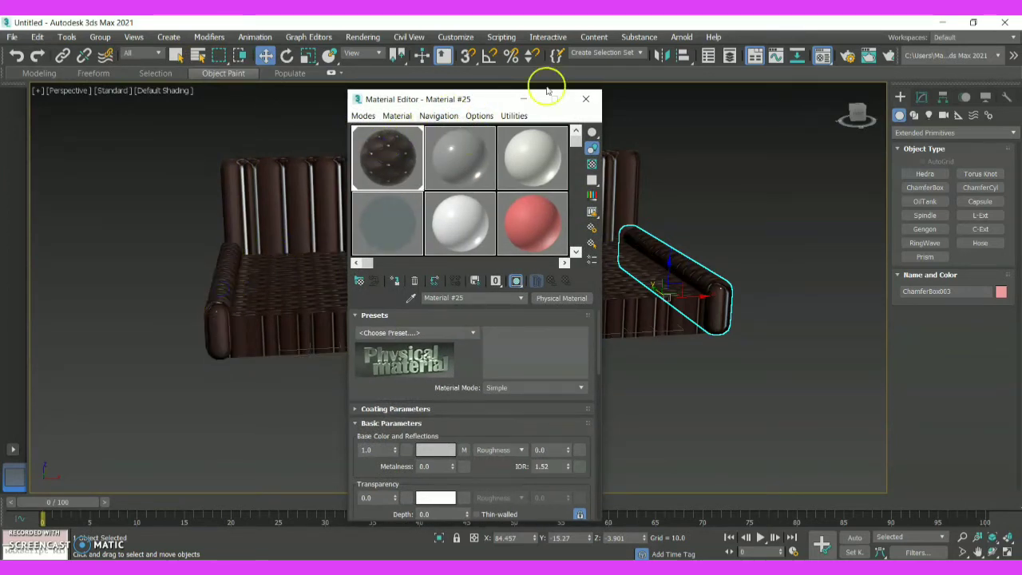
left_click(586, 99)
left_click(774, 186)
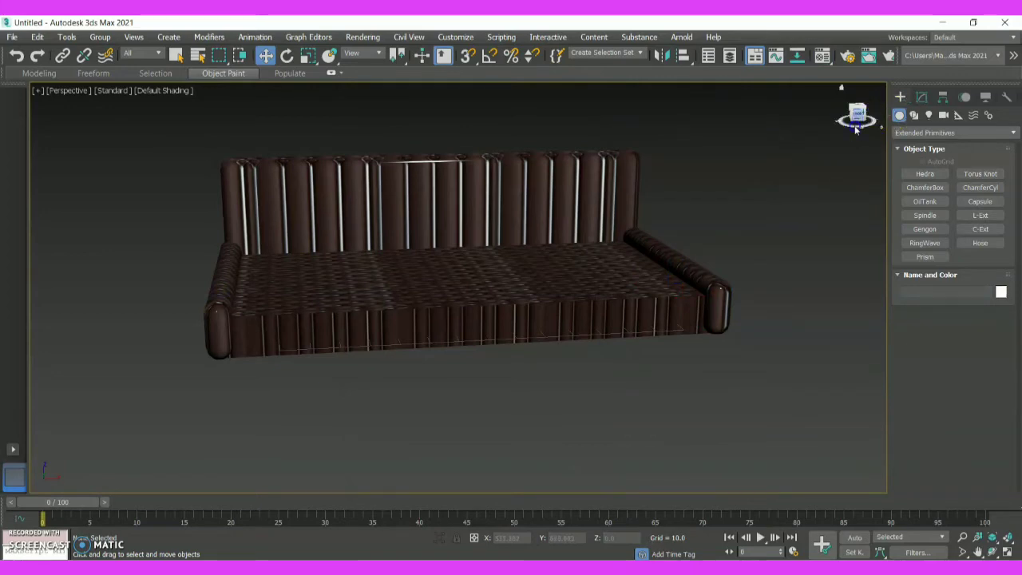
- Create a cushion-like chamfer box about 23.7 long, 40.4 wide and 4.4 high with fillet about 11.8, and move it to the seat's middle
mouse_move(856, 130)
left_mouse_down()
mouse_move(862, 142)
mouse_move(876, 131)
mouse_move(858, 122)
left_mouse_up()
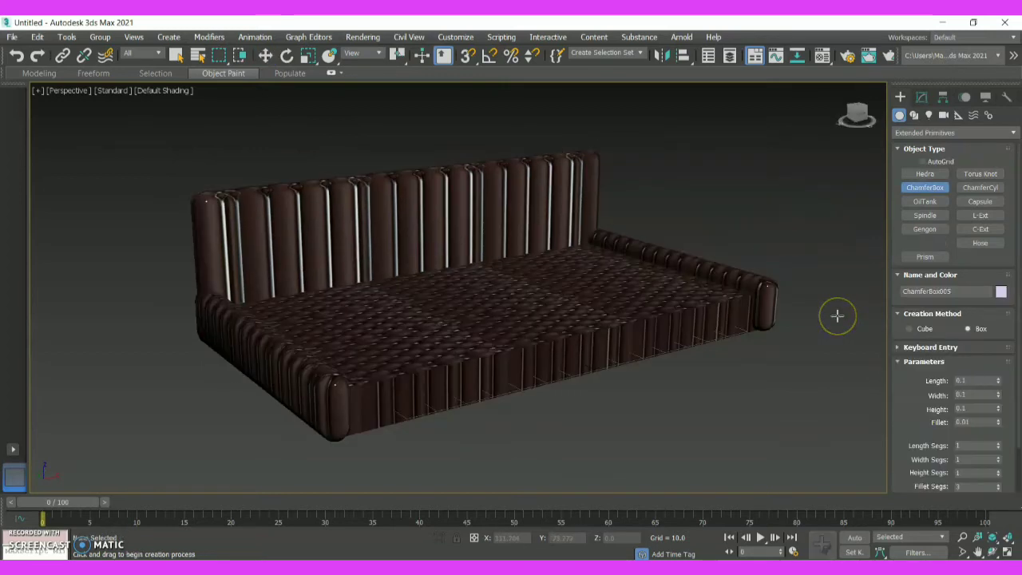
left_click_drag(638, 412, 796, 410)
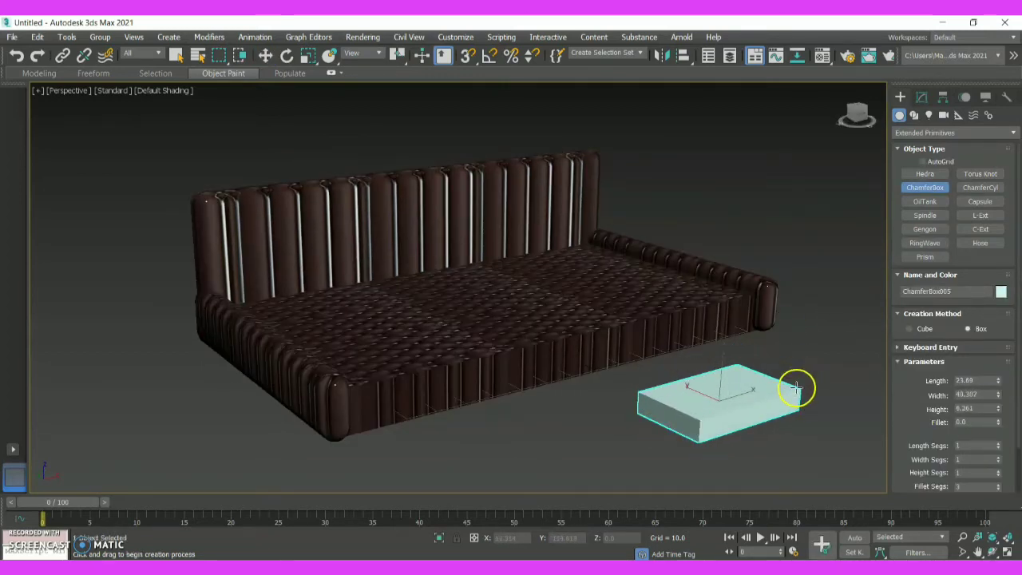
left_click(737, 391)
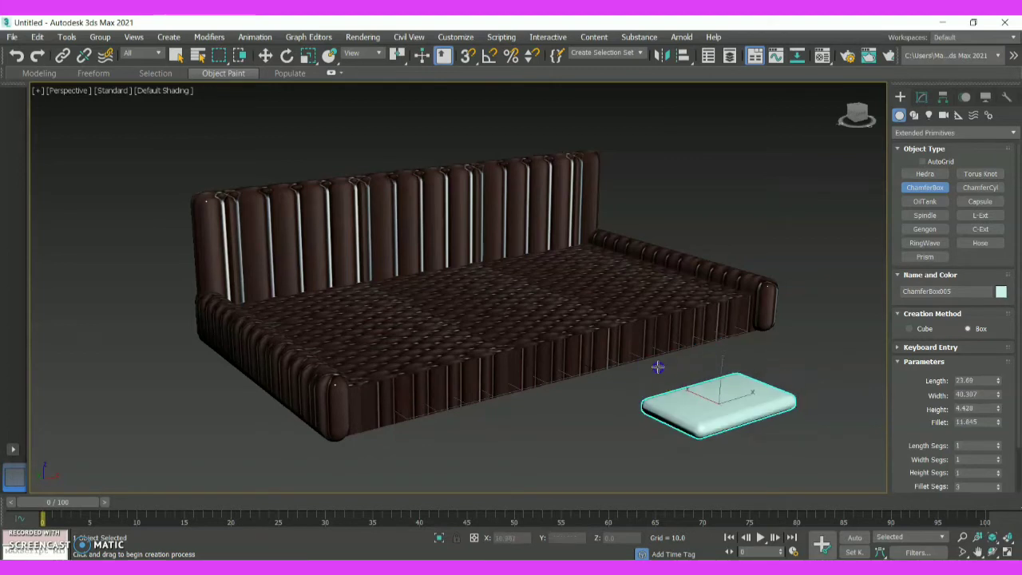
left_click(645, 363)
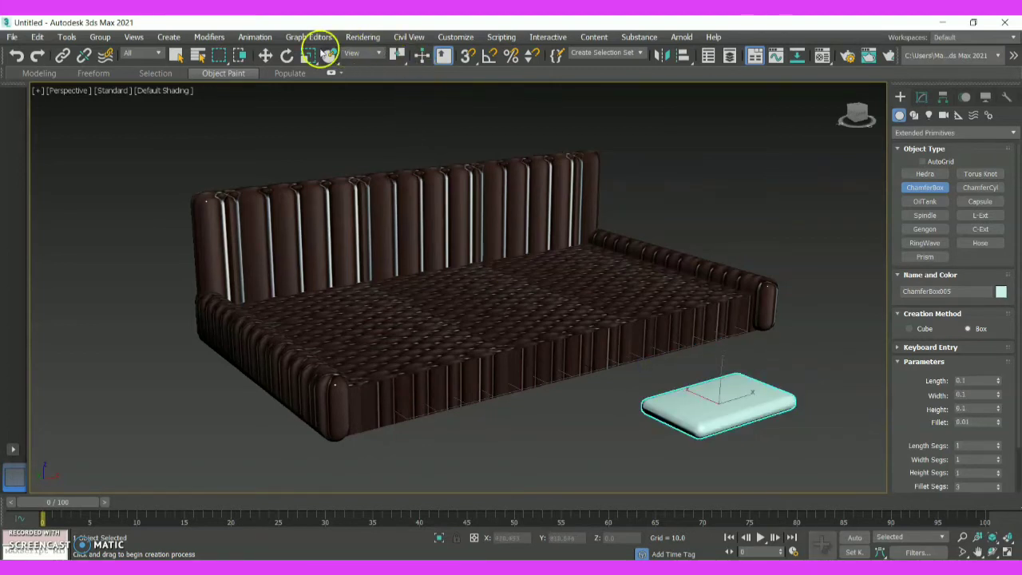
left_click(266, 56)
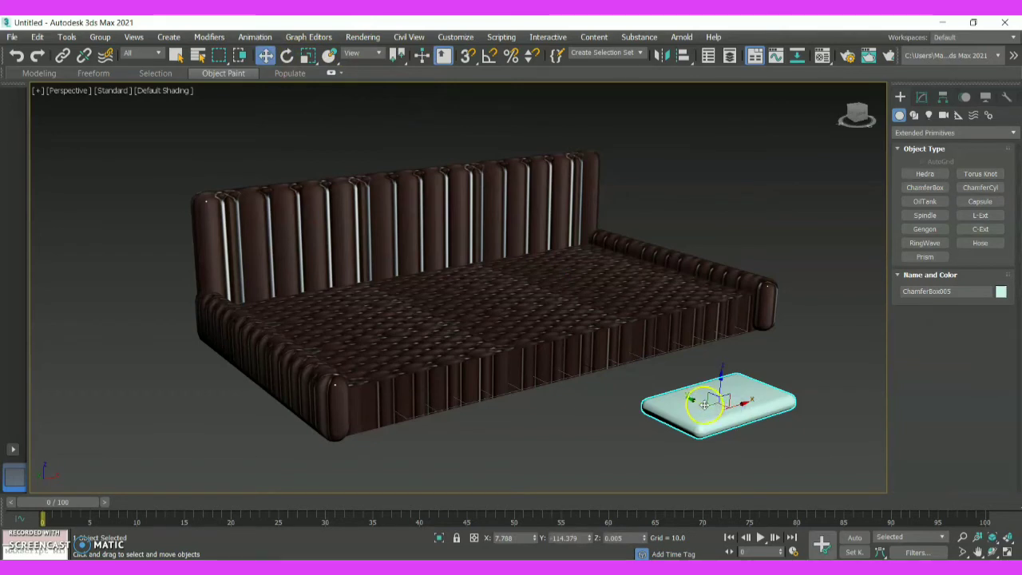
left_click_drag(666, 396, 480, 306)
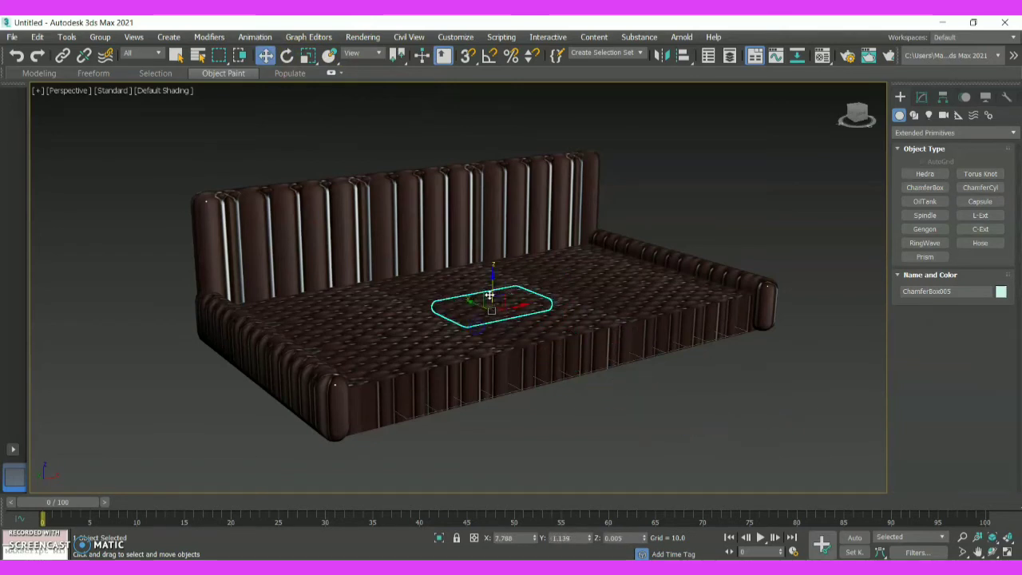
left_click(489, 278)
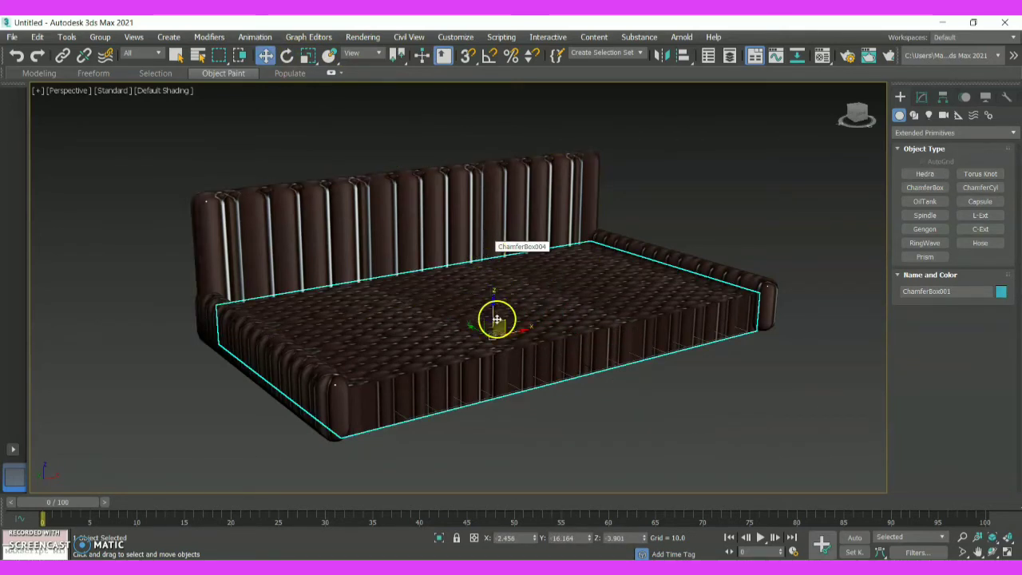
left_click(576, 438)
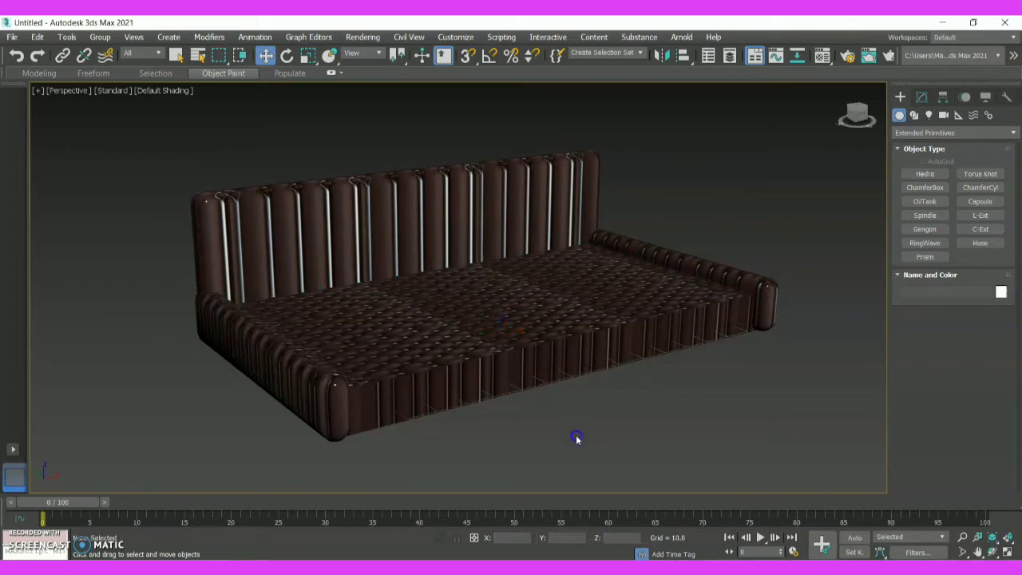
key("ctrl+z")
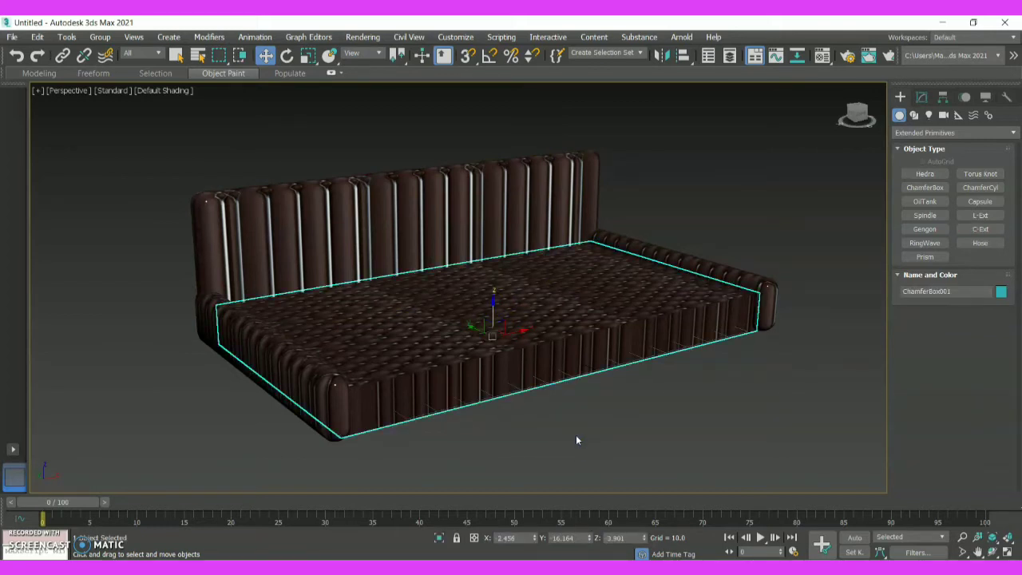
key("ctrl+z")
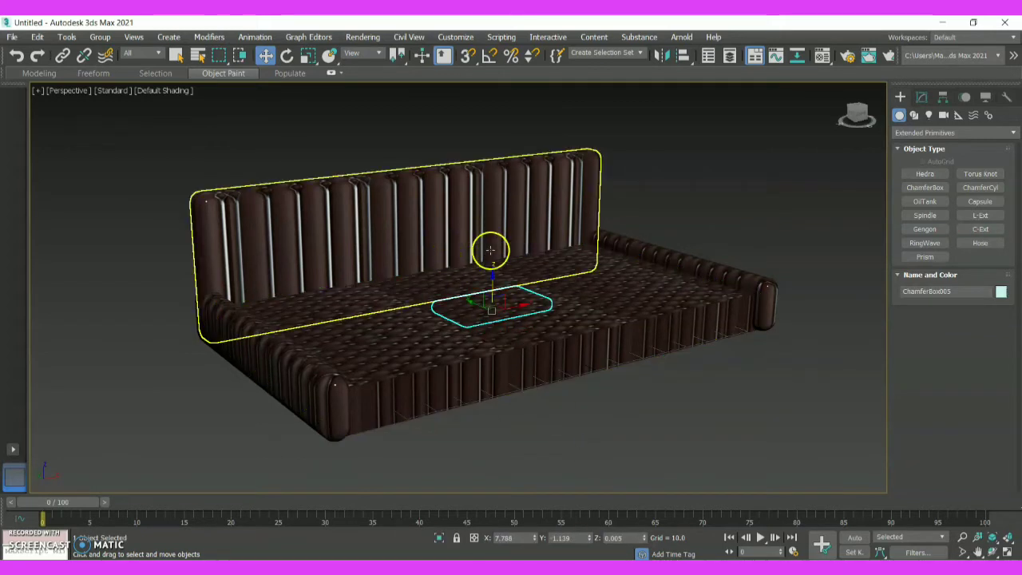
- Raise the cushion onto the seat near the sofa's left end, tilt it back and set it closer to the backrest
left_click_drag(494, 283, 356, 314)
left_click(287, 55)
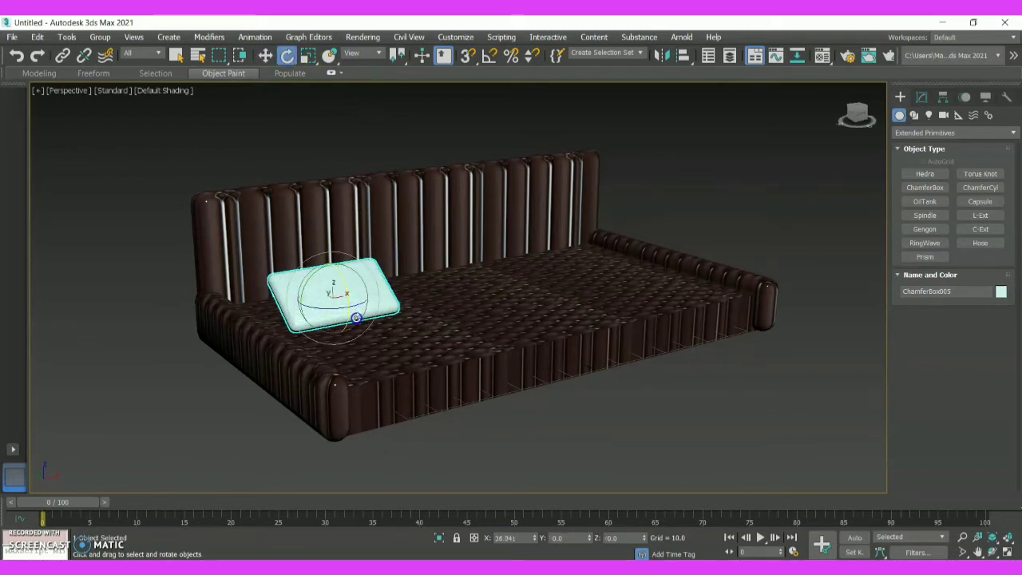
left_click(265, 56)
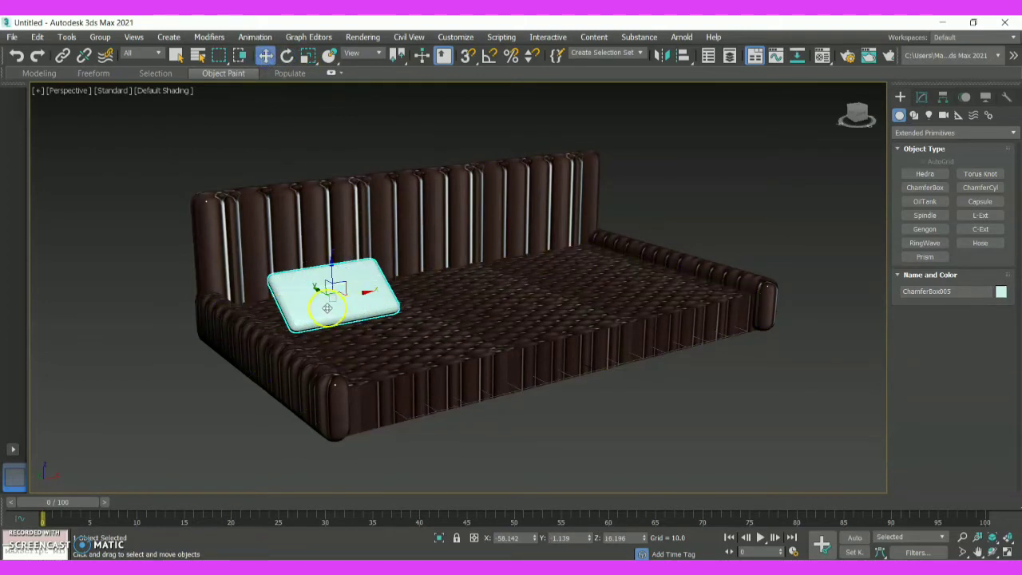
left_click_drag(323, 296, 299, 303)
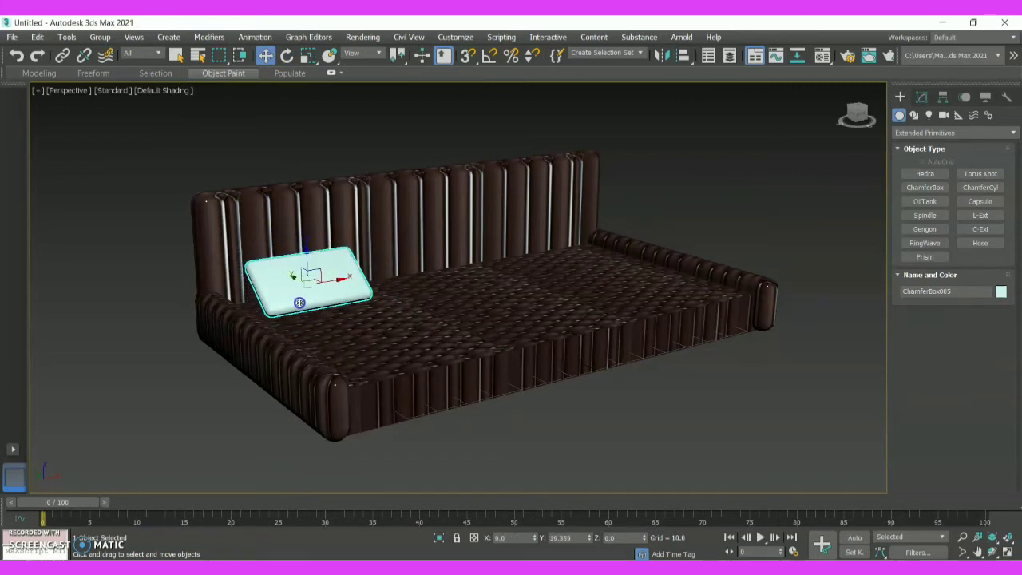
- Rotate the cushion slightly askew and shift it into the corner between the backrest and left armrest
left_click(285, 56)
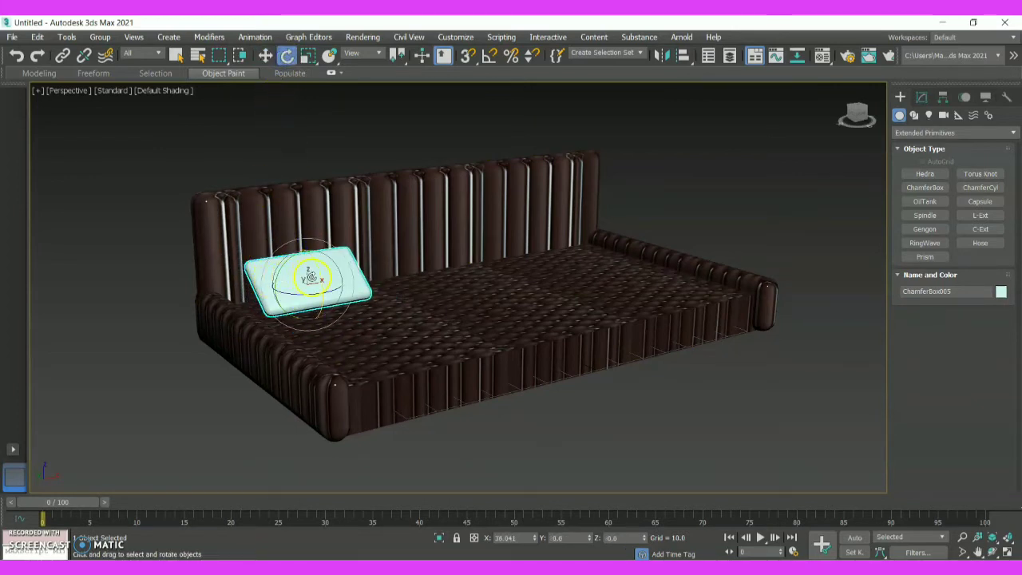
left_click_drag(314, 306, 320, 281)
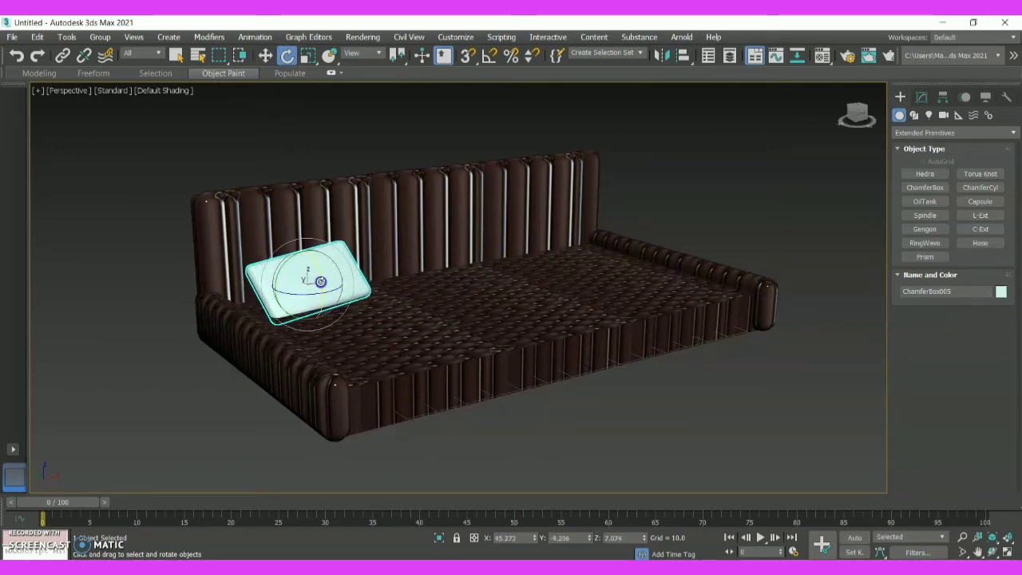
left_click(265, 55)
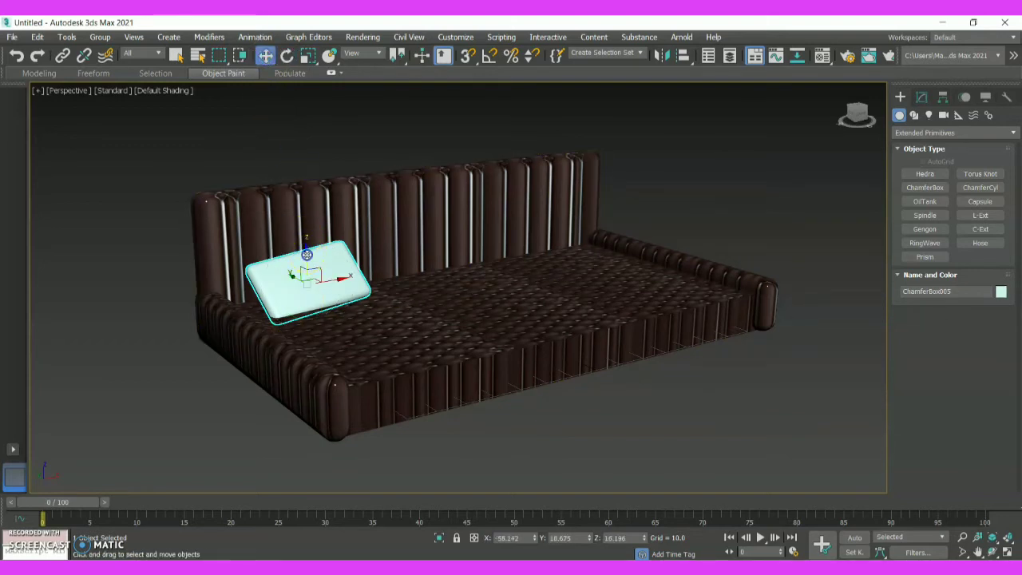
left_click_drag(307, 254, 324, 279)
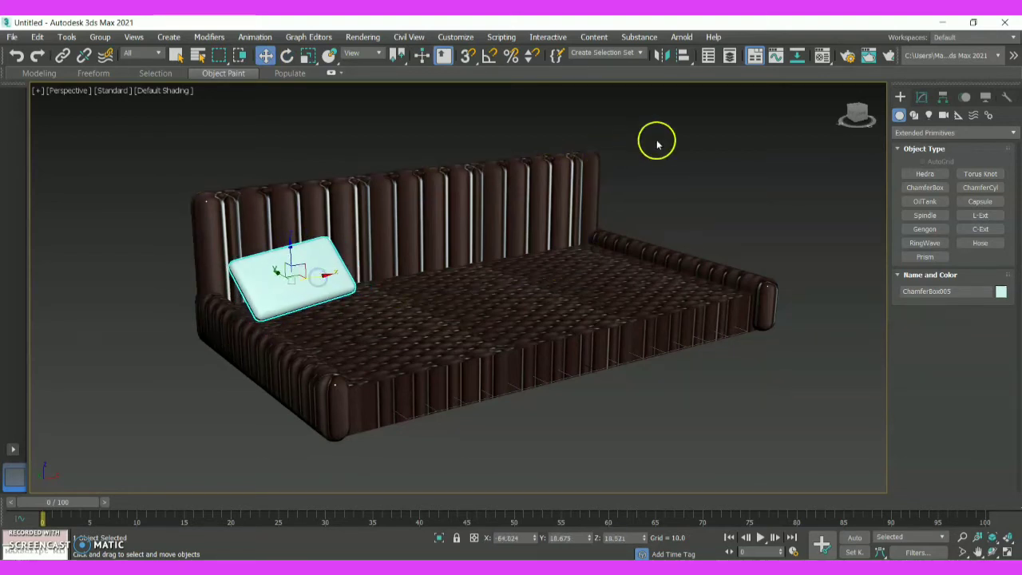
left_click(745, 122)
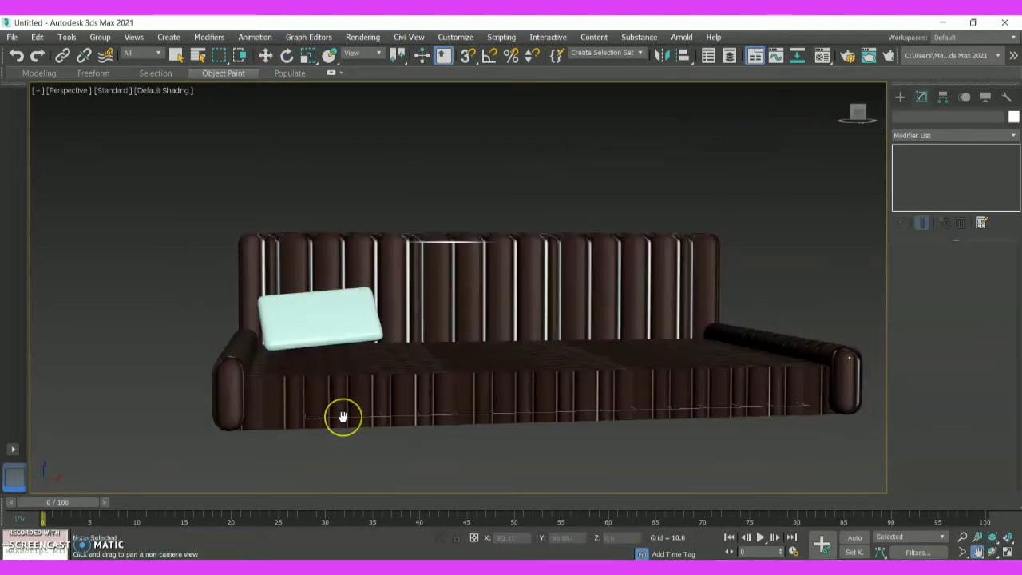
scroll(343, 416, "down", 5)
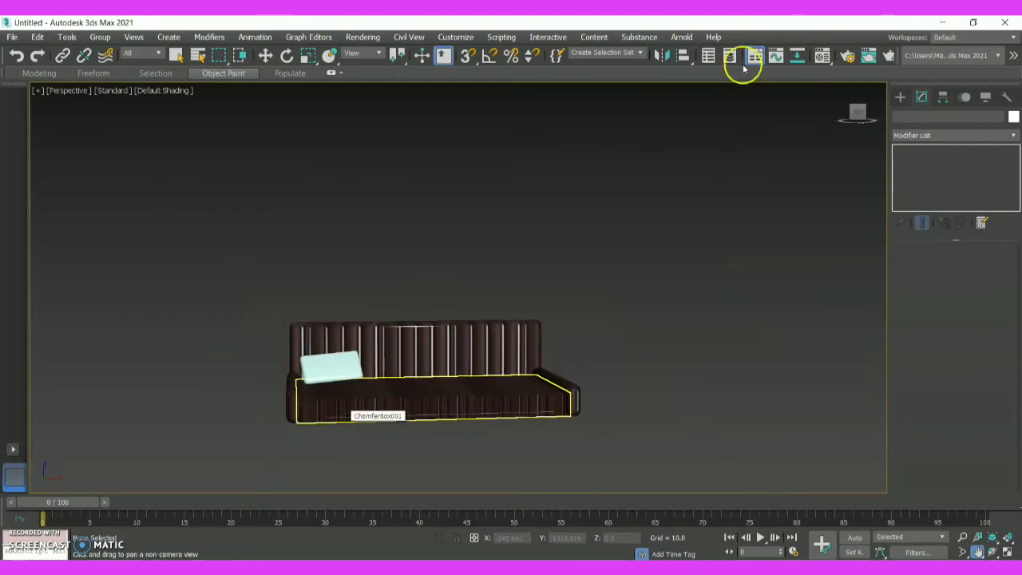
left_click_drag(855, 110, 860, 129)
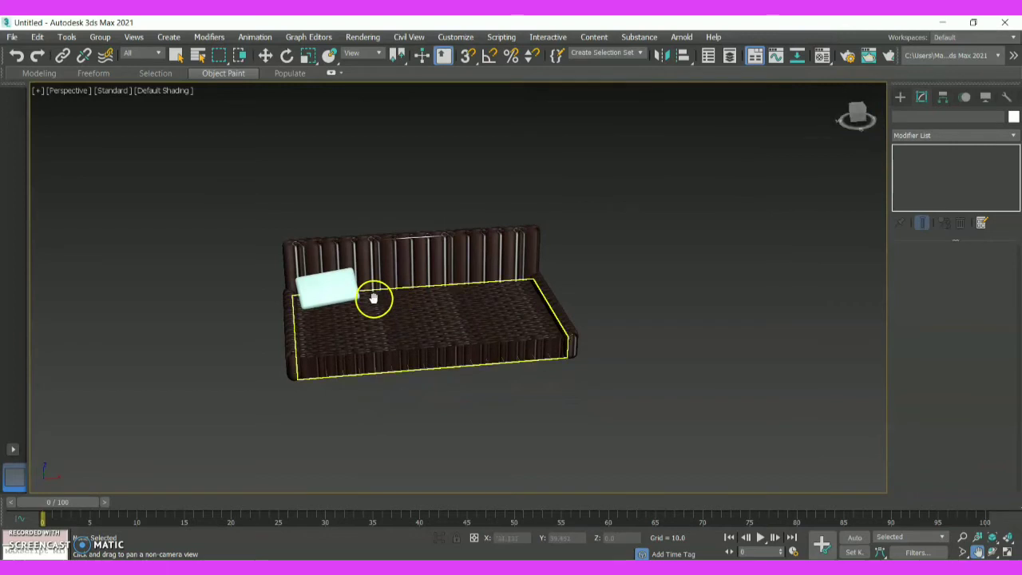
left_click_drag(373, 298, 469, 288)
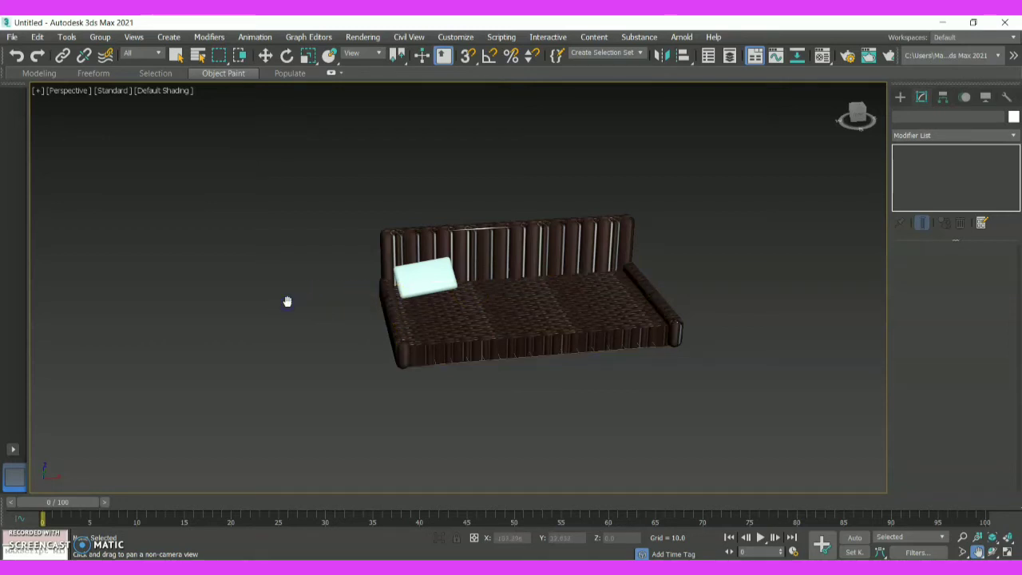
- Create a chamfer box about 69 long, 66.6 wide and 14.7 high with no fillet, beside the sofa's left end
left_click(902, 99)
left_click(905, 172)
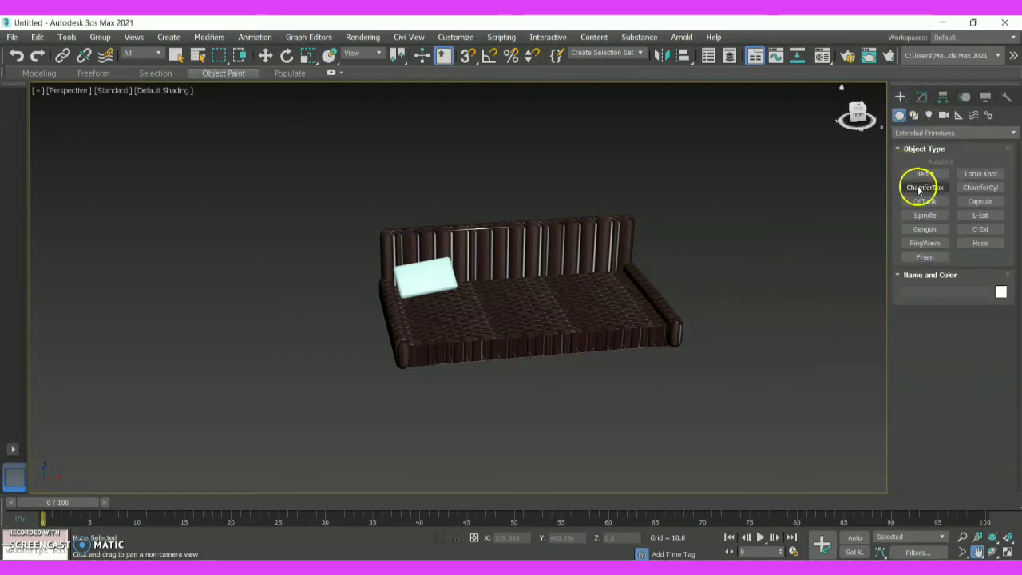
left_click(922, 187)
left_click_drag(230, 326, 331, 367)
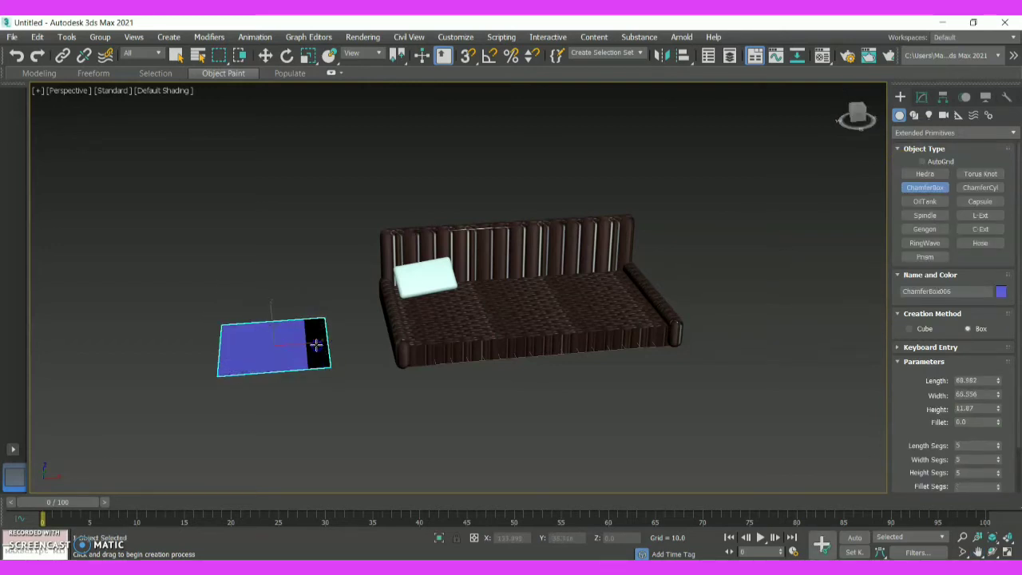
left_click(315, 343)
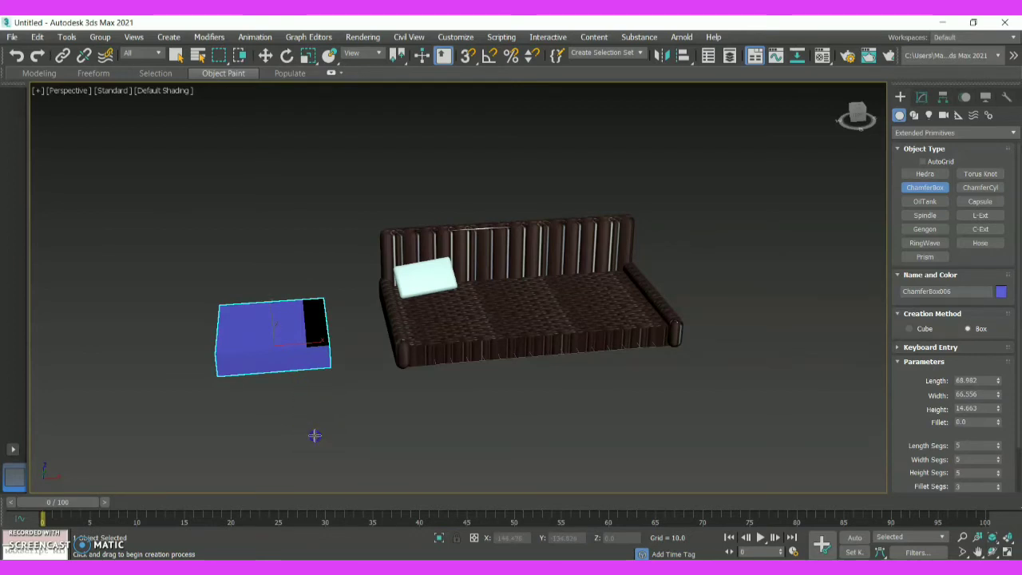
mouse_move(859, 117)
left_mouse_down()
mouse_move(859, 86)
mouse_move(858, 101)
left_mouse_up()
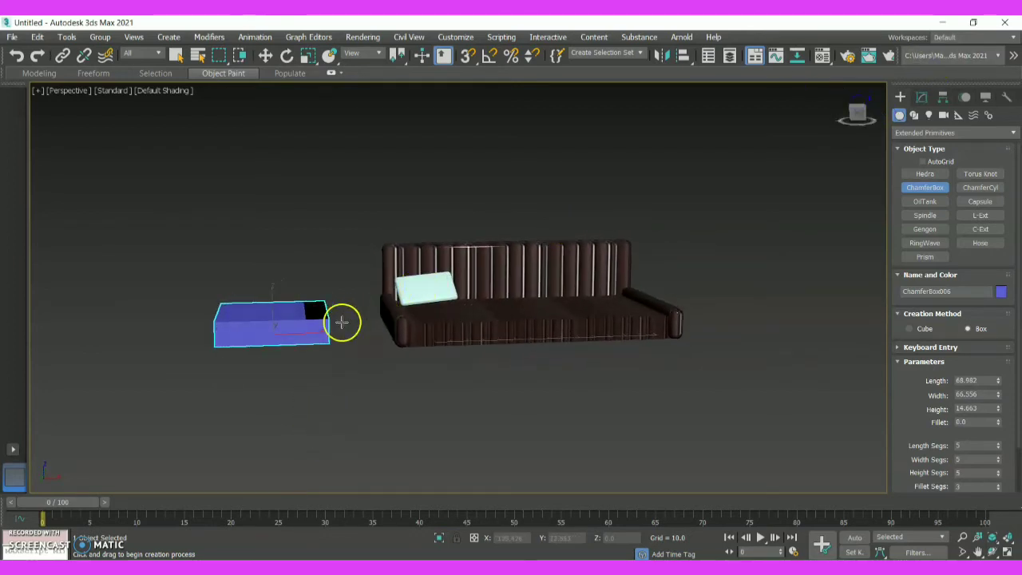
- Set the new box's length, width and height segments to 6 each
left_click(922, 97)
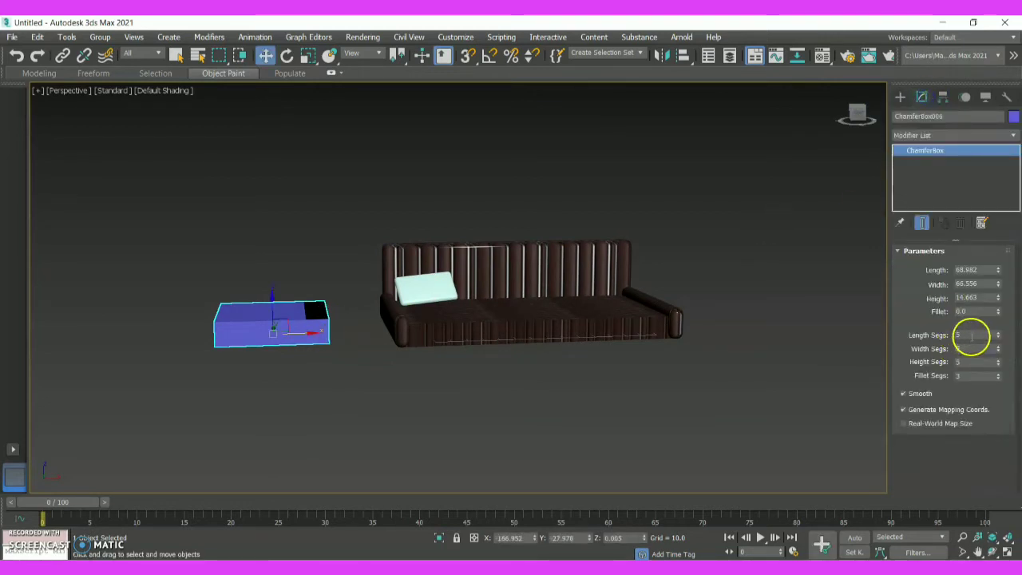
left_click(971, 336)
key("BackSpace")
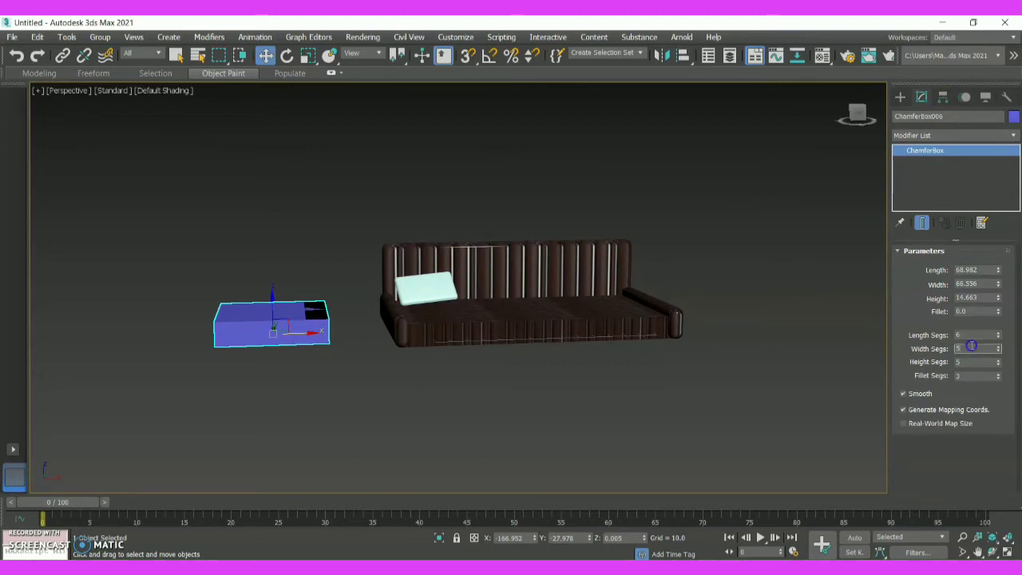
type("6")
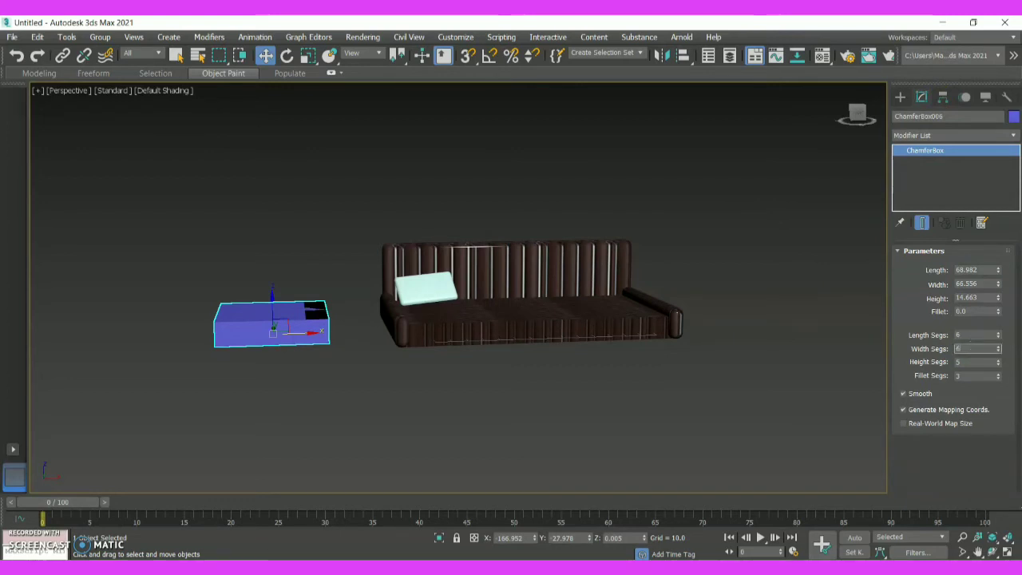
left_click(977, 363)
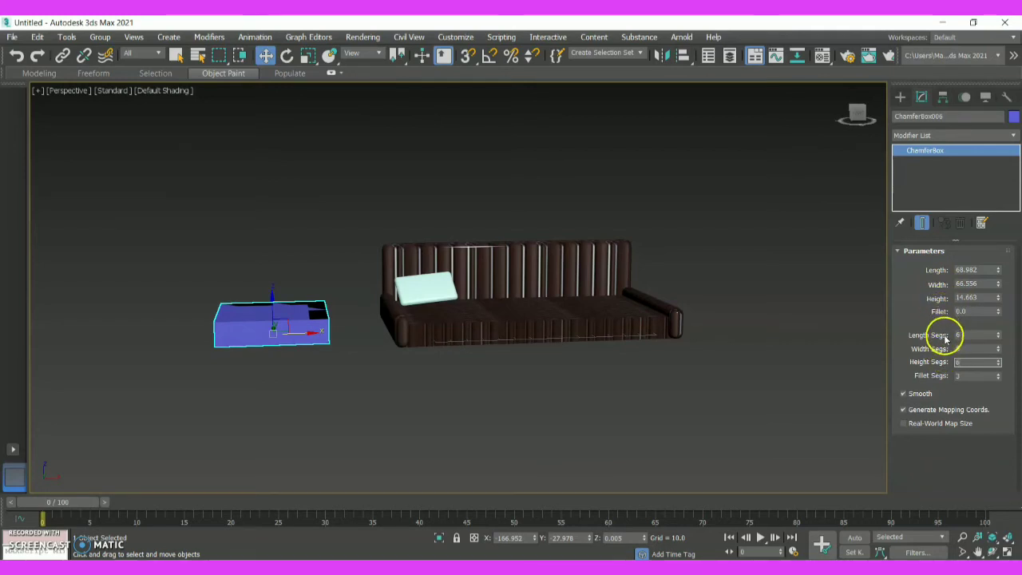
left_click(825, 333)
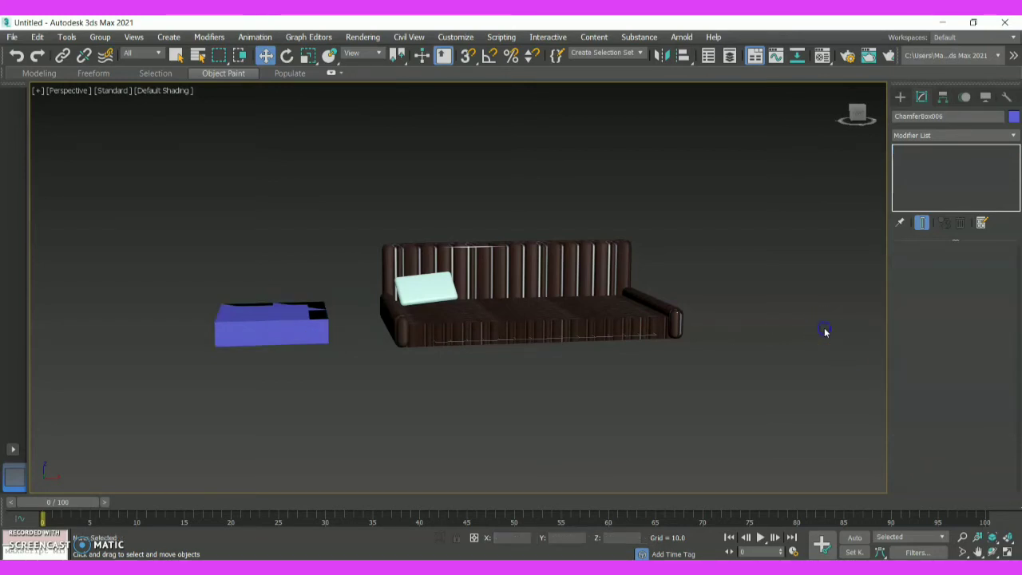
- Convert the new box to an Editable Poly and add an FFD 3x3x3 modifier to it
left_click(263, 312)
right_click(263, 309)
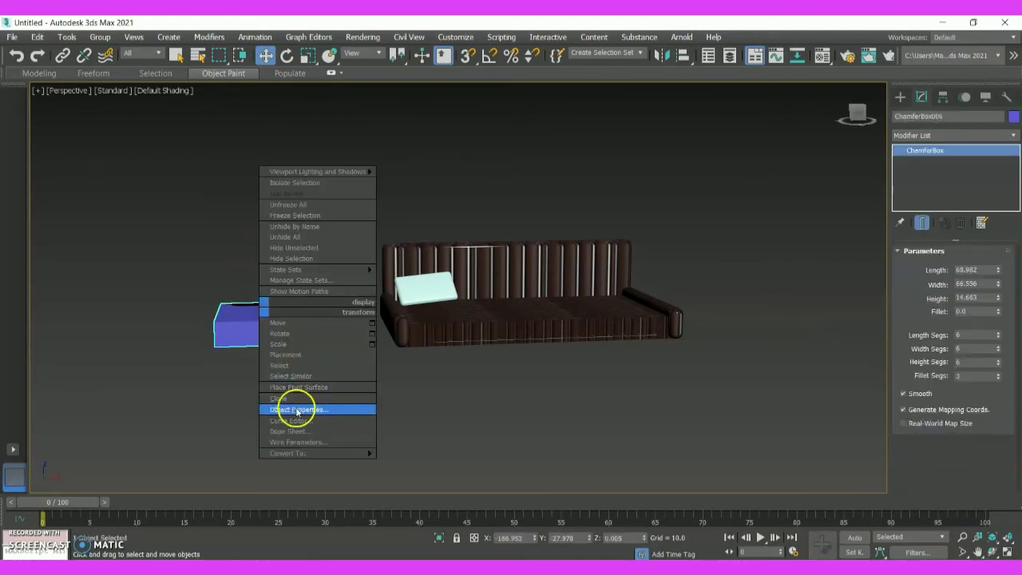
mouse_move(325, 452)
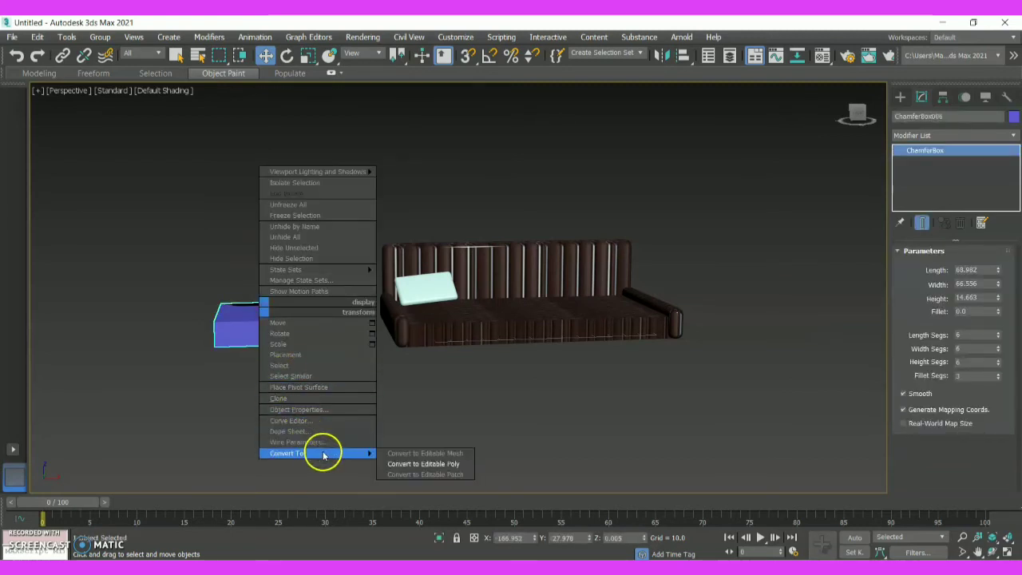
left_click(400, 466)
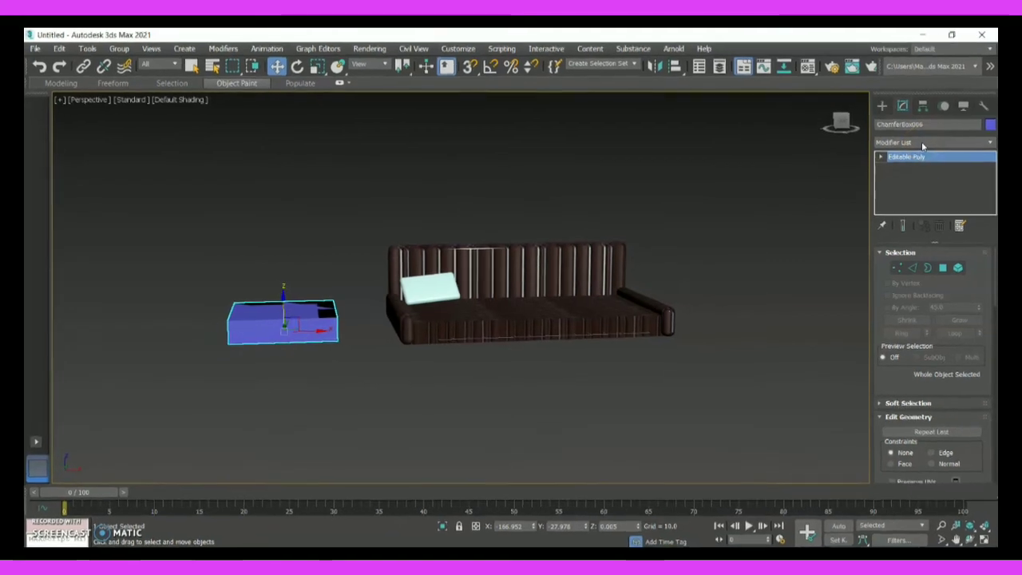
left_click(856, 168)
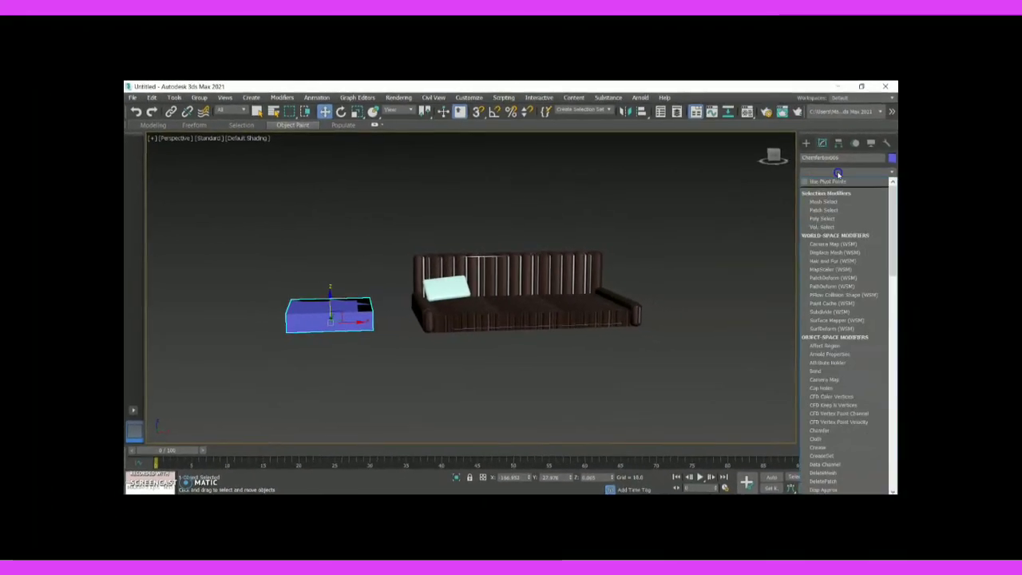
left_click_drag(843, 235, 844, 296)
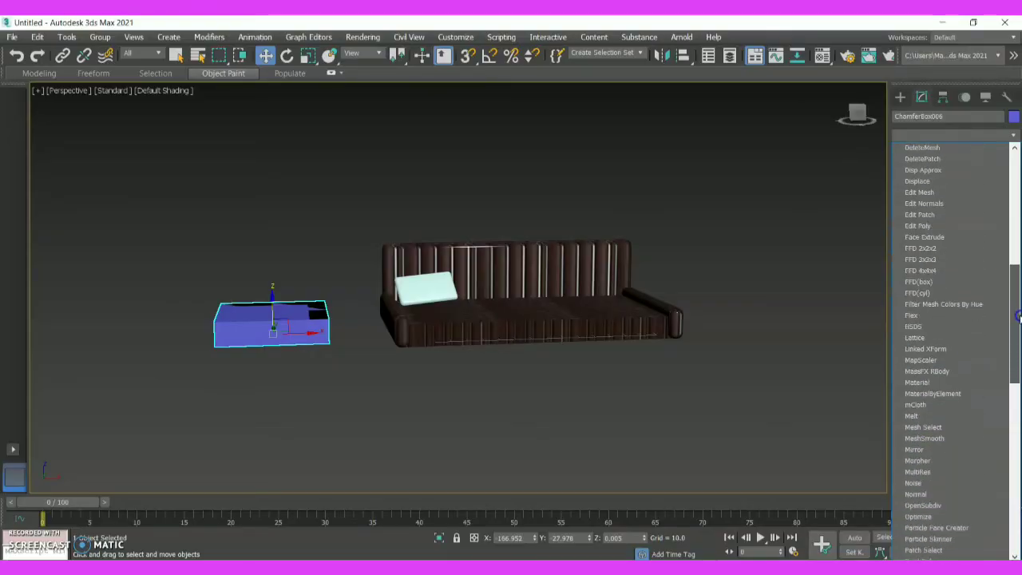
scroll(950, 239, "down", 3)
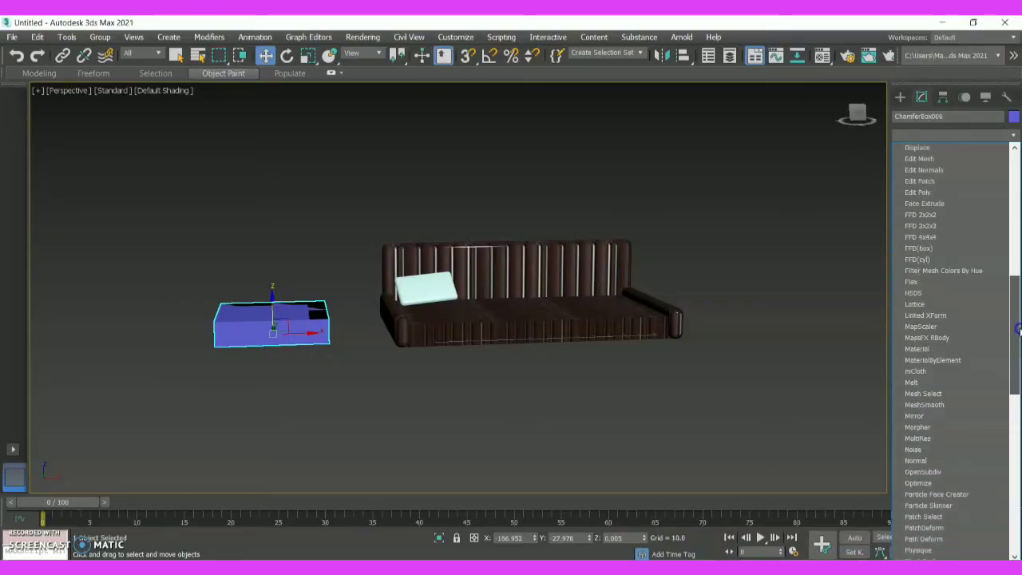
left_click(932, 226)
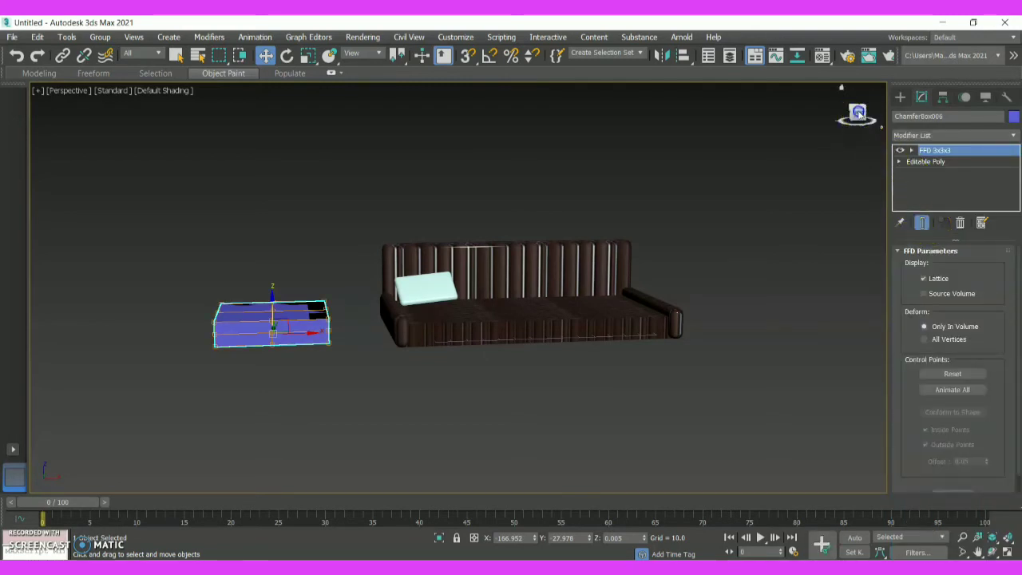
- Raise the middle row of the FFD lattice's upper control points so the box's top bulges upward
left_click_drag(858, 110, 862, 134)
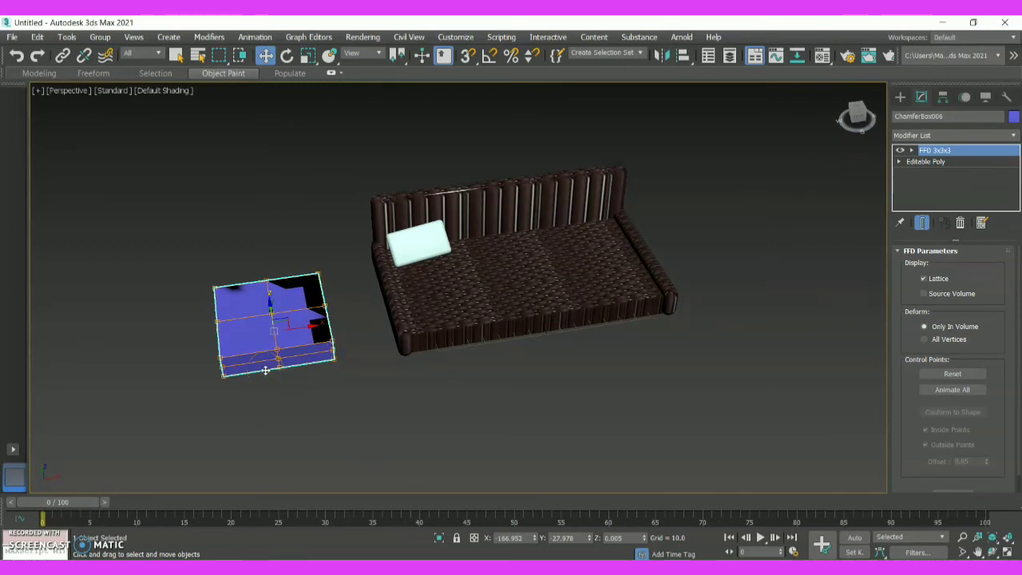
left_click(911, 151)
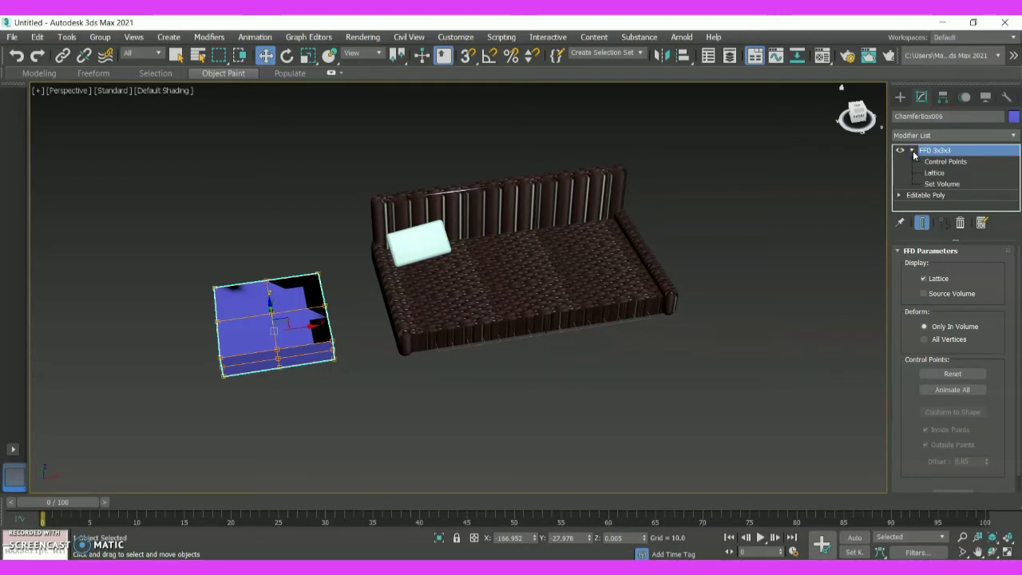
left_click(946, 163)
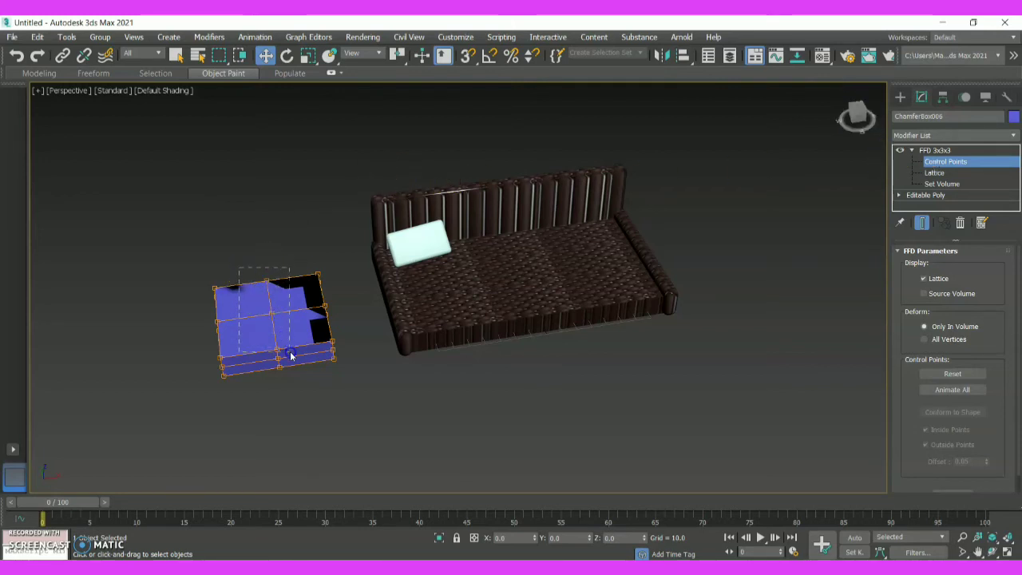
left_click_drag(289, 358, 290, 358)
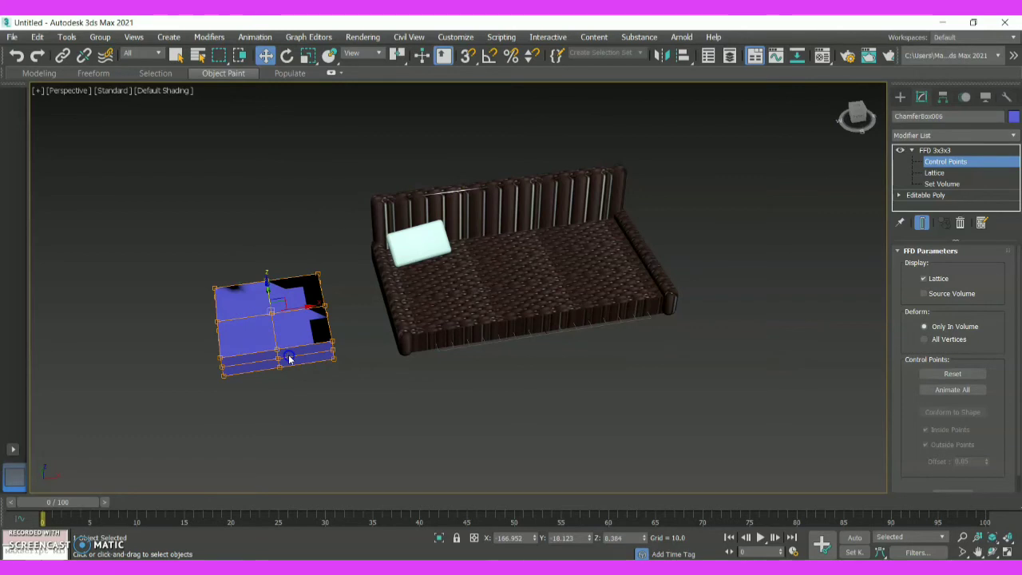
mouse_move(858, 117)
left_mouse_down()
mouse_move(862, 490)
mouse_move(854, 116)
left_mouse_up()
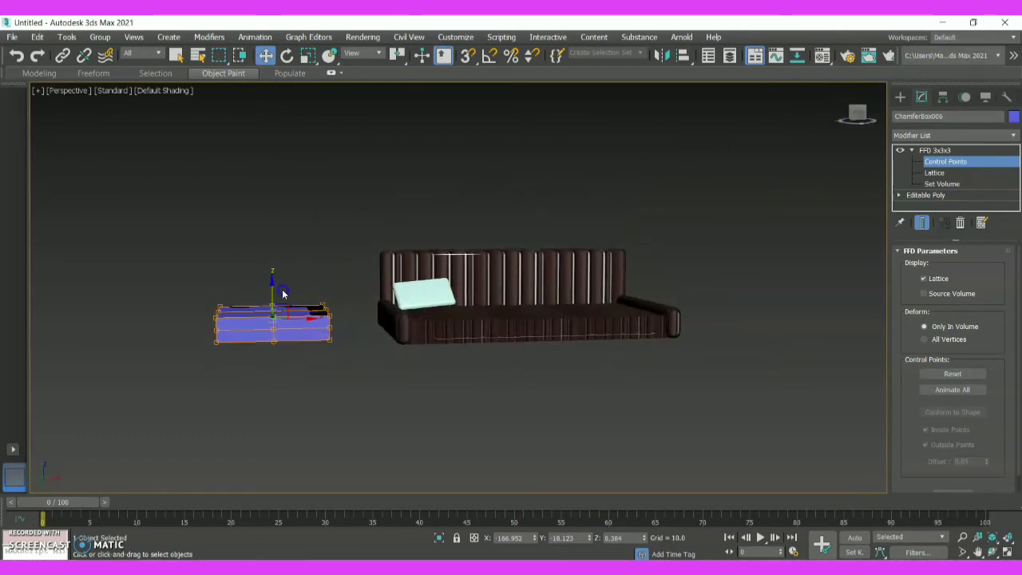
left_click_drag(272, 289, 269, 270)
left_click_drag(269, 268, 269, 268)
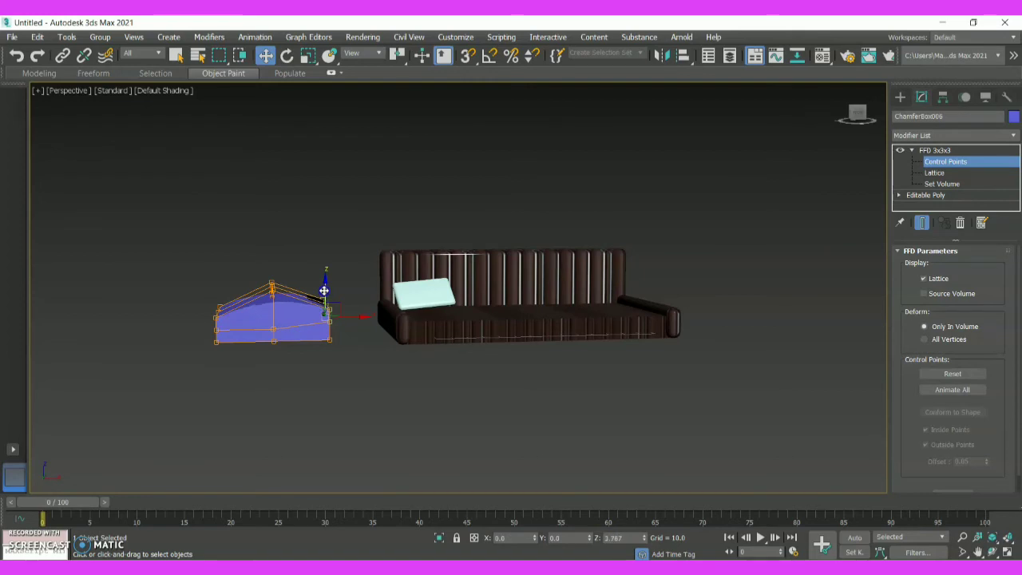
- Raise the upper control points at the right and left edges of the FFD lattice slightly, and finish the point editing
left_click(269, 305)
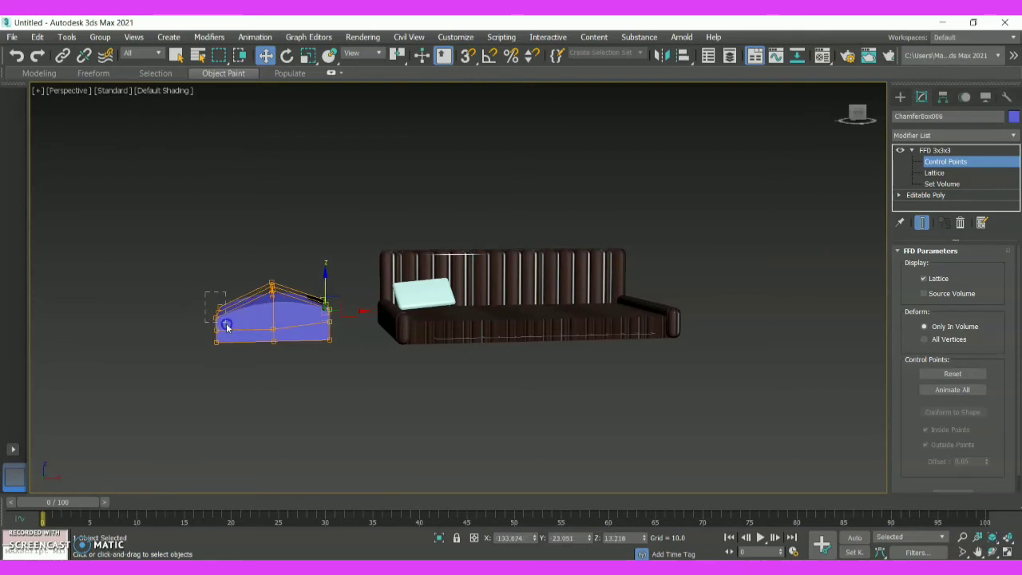
left_click_drag(225, 324, 213, 285)
left_click(303, 267)
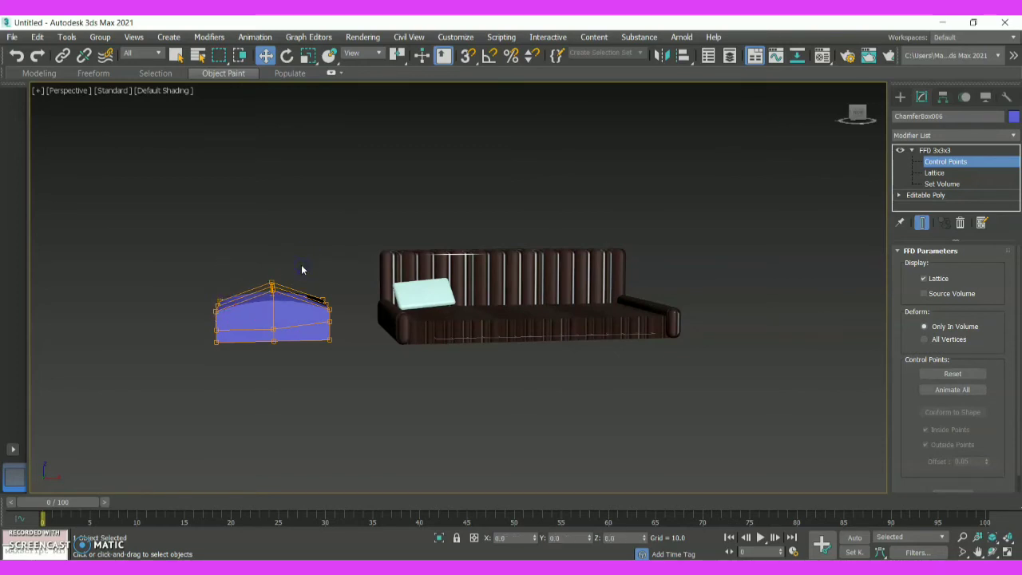
left_click(900, 98)
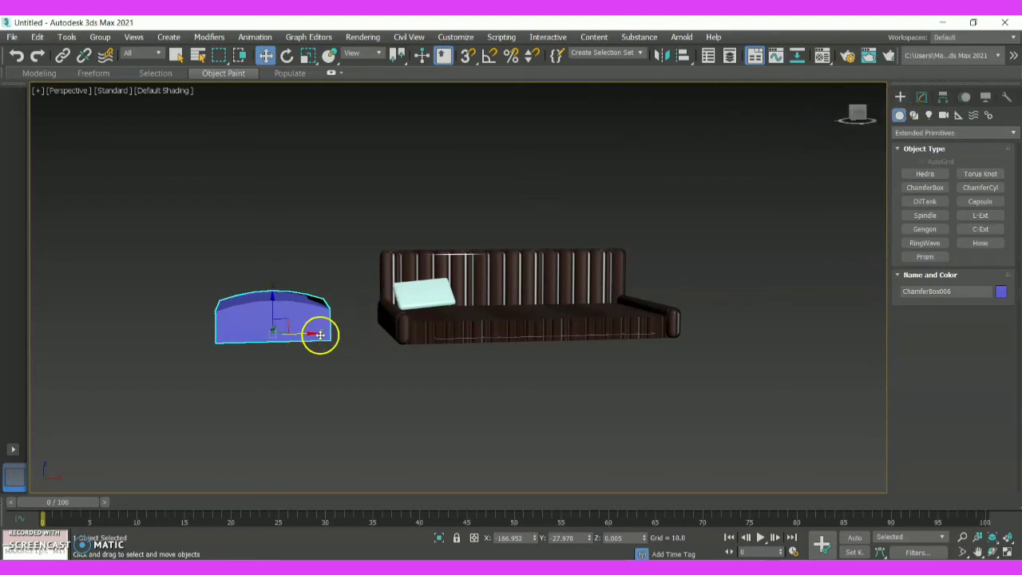
- Move the domed box onto the right half of the seat, scale it uniformly to about 63 percent and widen it along X
left_click_drag(319, 334, 591, 309)
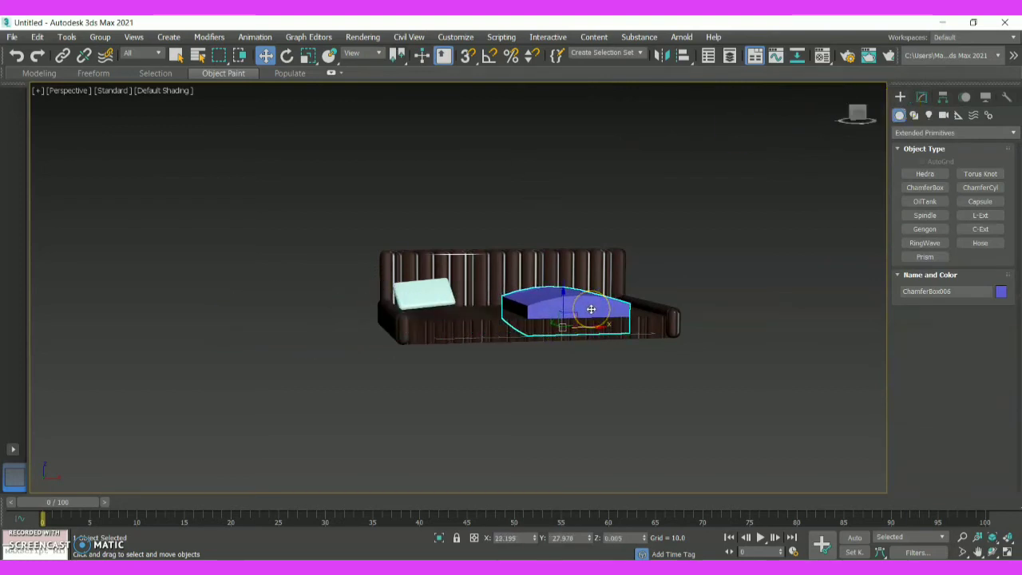
left_click_drag(857, 111, 859, 139)
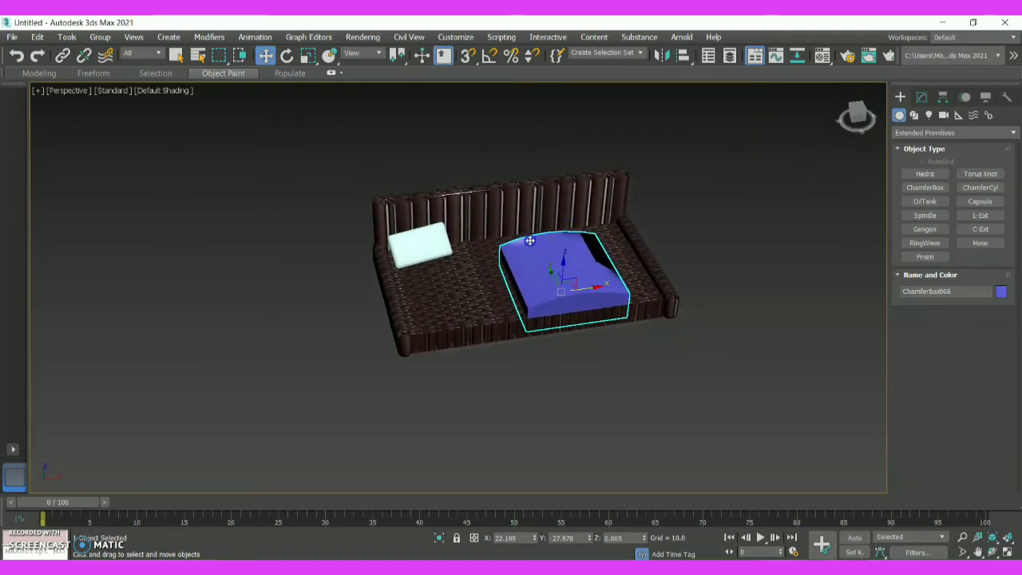
left_click(308, 56)
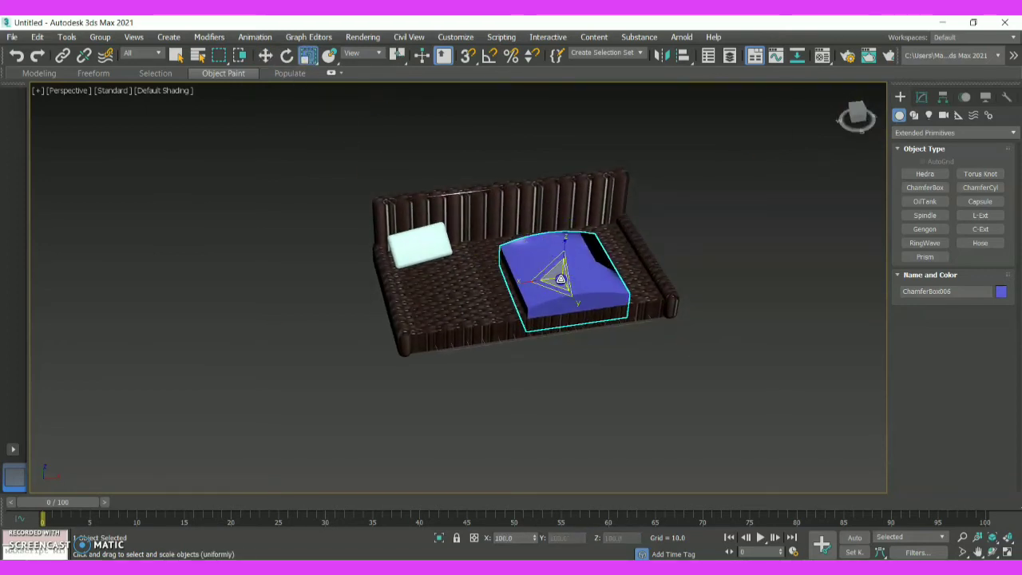
left_click_drag(560, 279, 536, 286)
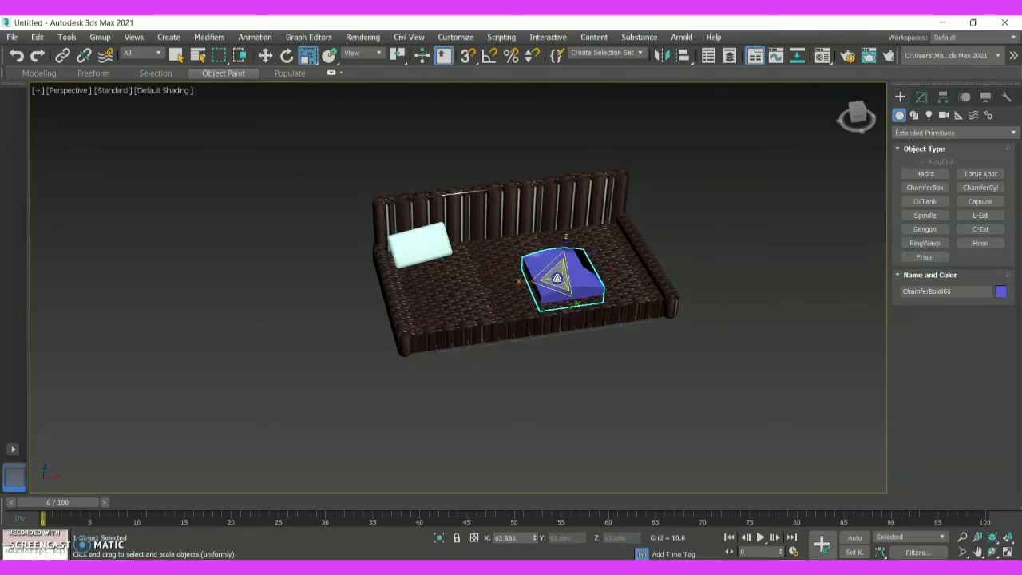
key("r")
left_click_drag(530, 281, 517, 285)
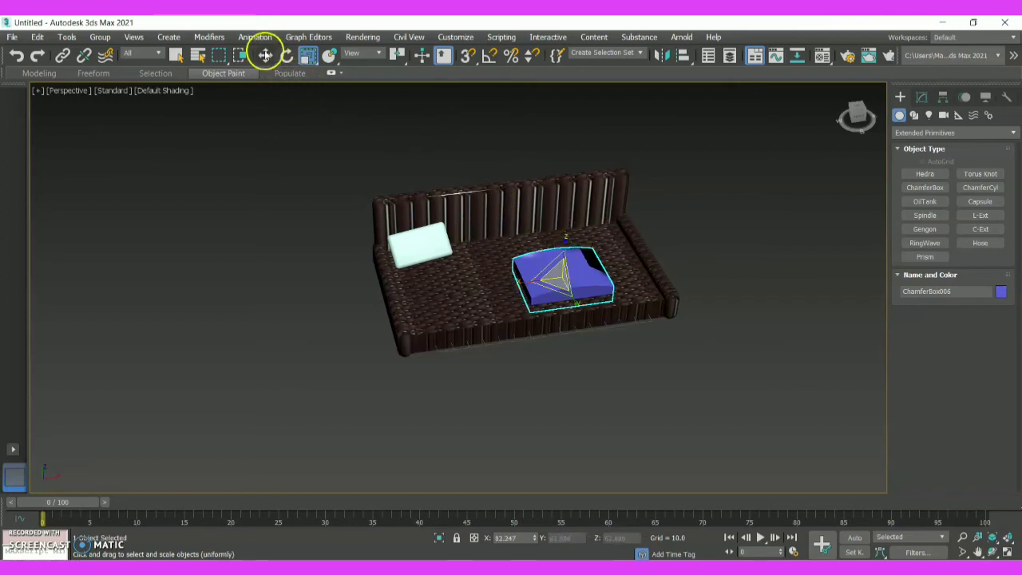
- Move the domed cushion farther back on the seat, closer to the right armrest
left_click(265, 55)
left_click_drag(533, 267, 589, 246)
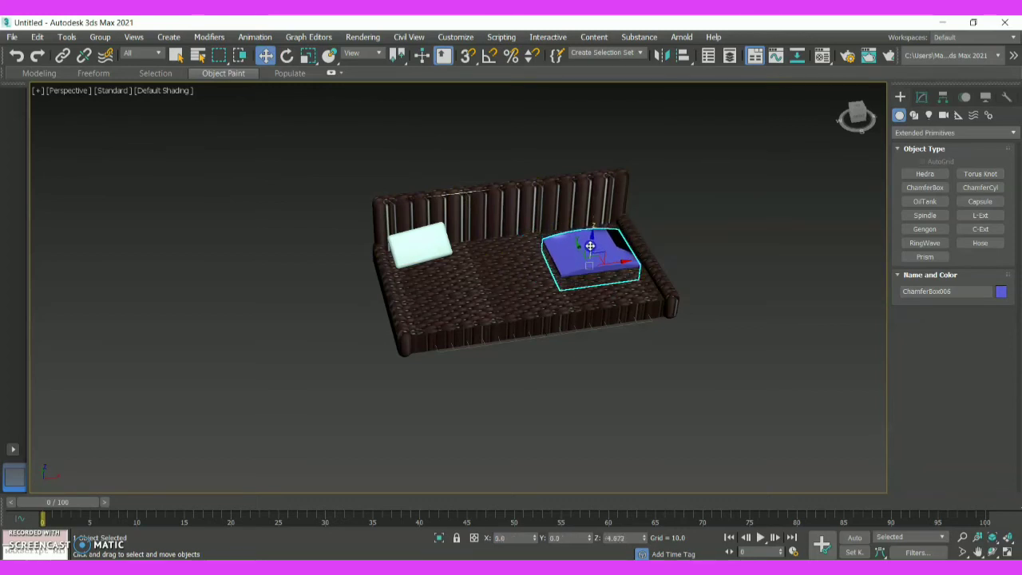
left_click(692, 251)
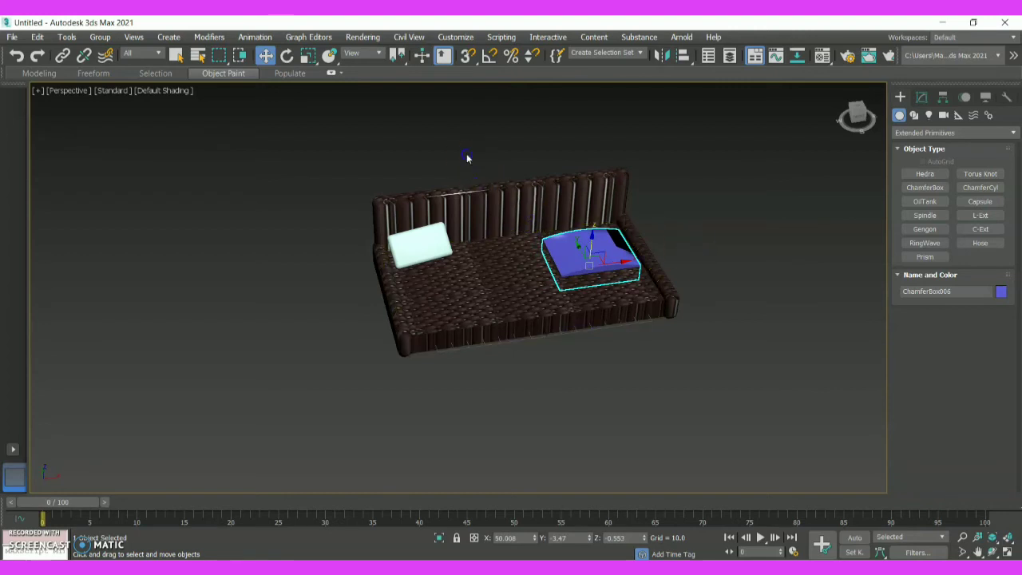
- Rotate the domed cushion to stand nearly upright and move it back to the backrest
left_click(287, 54)
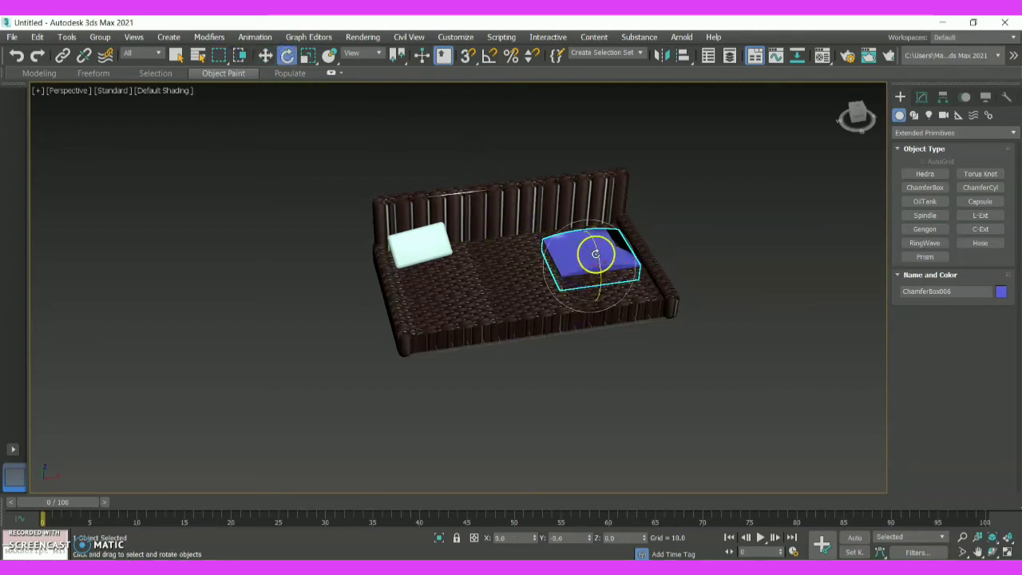
left_click_drag(595, 244, 612, 313)
left_click(266, 54)
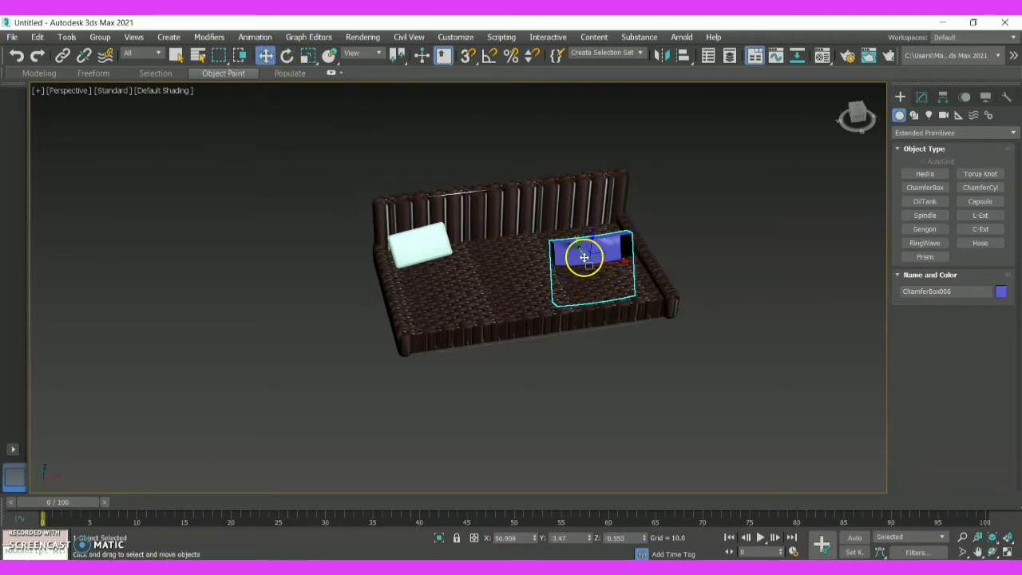
left_click_drag(584, 257, 557, 216)
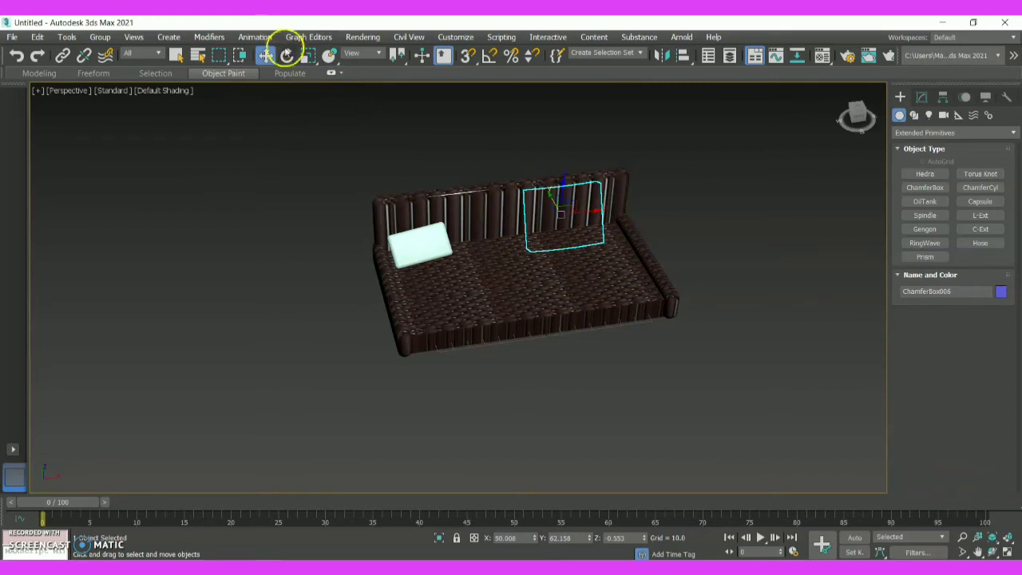
- Rotate the domed cushion slightly and bring it forward and up in front of the backrest, beside the right armrest
left_click(286, 54)
left_click_drag(538, 183, 573, 183)
left_click(265, 55)
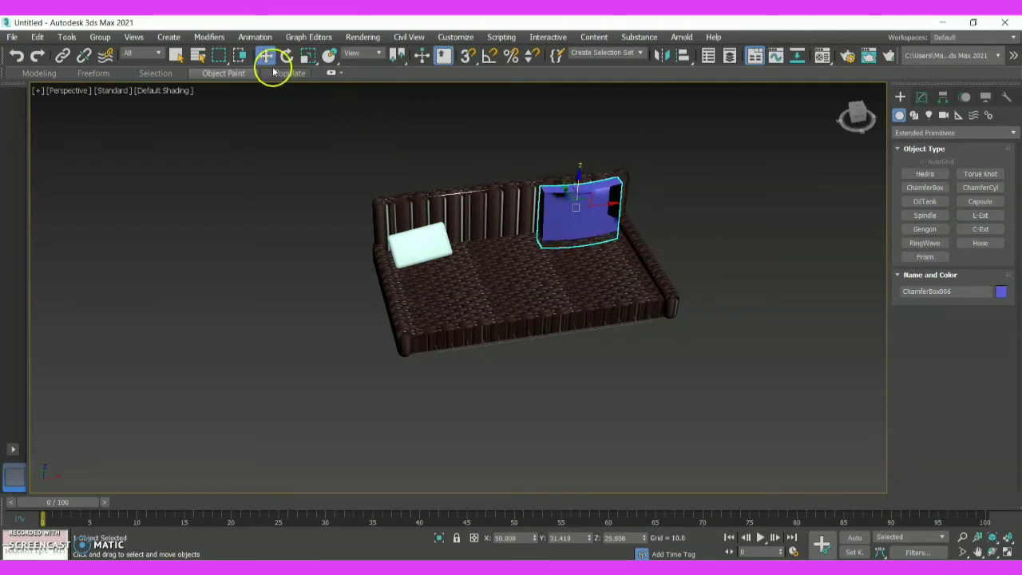
- Scale the domed cushion down uniformly, nudge it back toward the backrest and deselect it
left_click(308, 55)
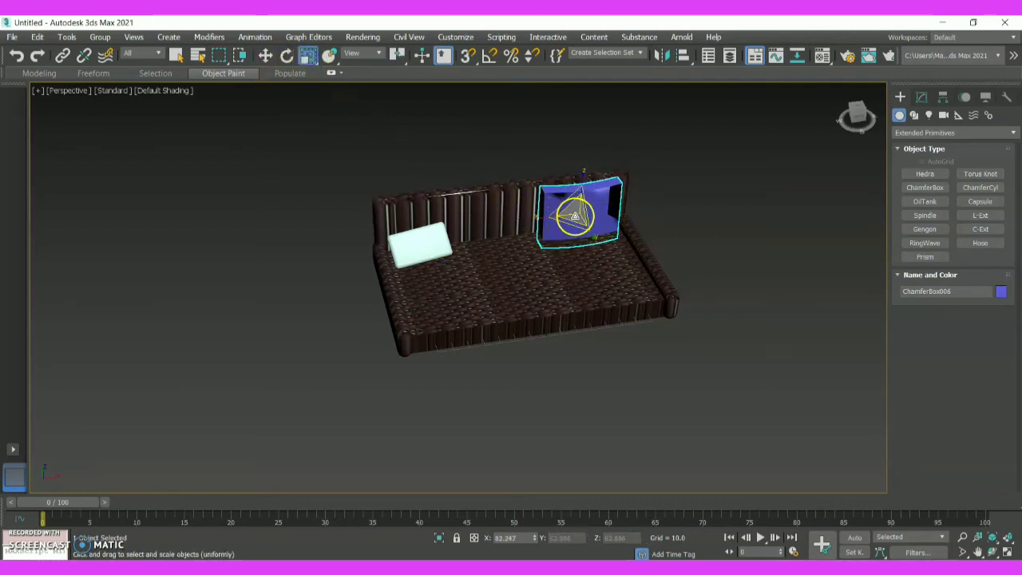
left_click(265, 55)
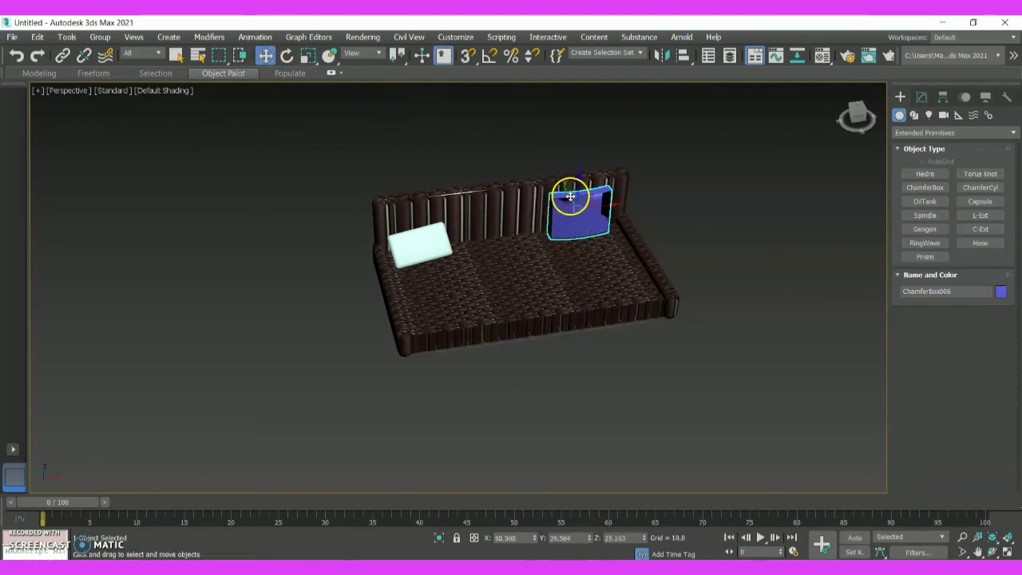
left_click_drag(570, 196, 563, 189)
left_click(768, 212)
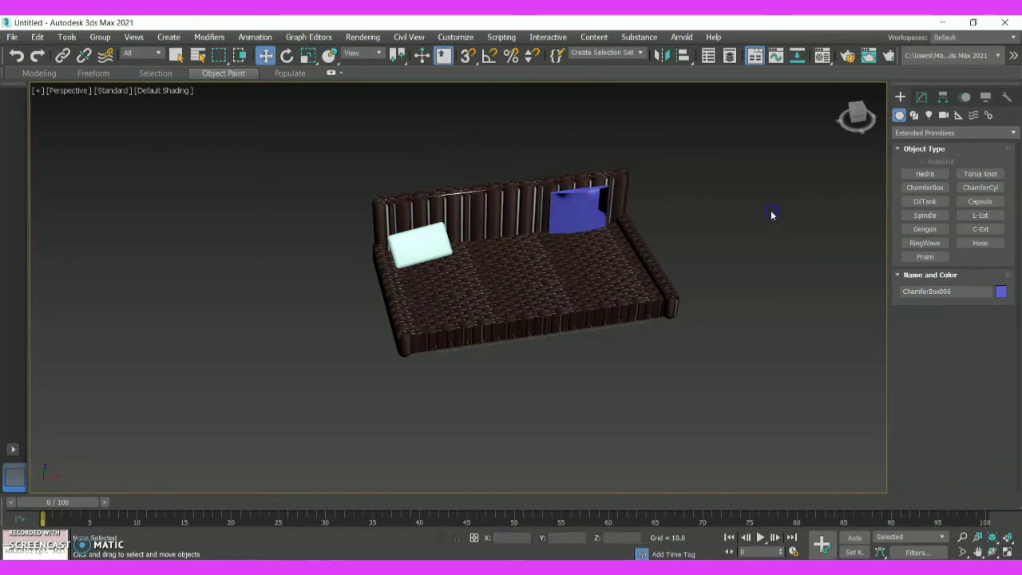
- Load the floral istockphoto image from the desktop into the second material sample slot and return to the full-size 3ds Max window
left_click(847, 134)
left_click_drag(858, 116, 814, 108)
key("m")
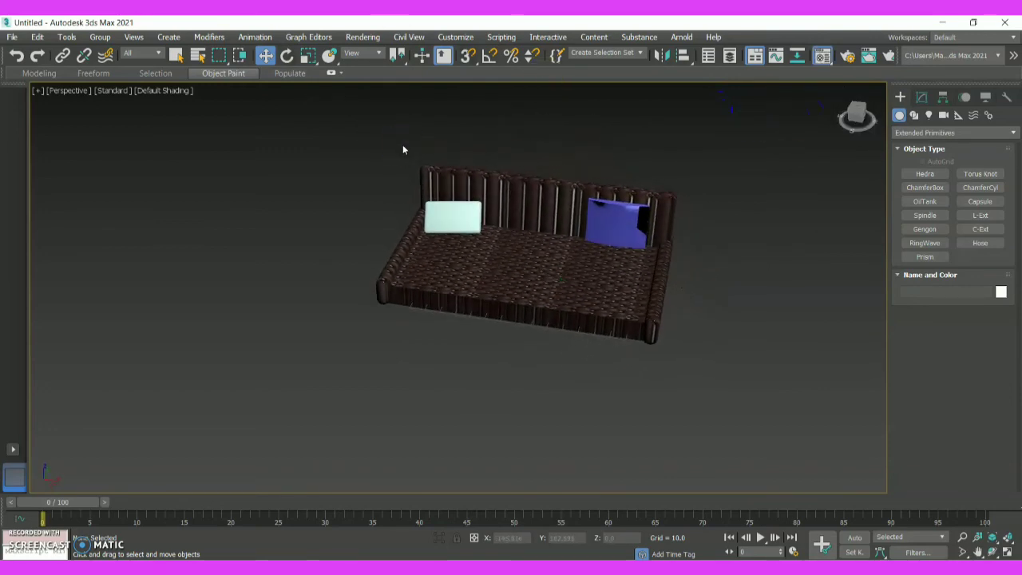
left_click(975, 21)
left_click(973, 21)
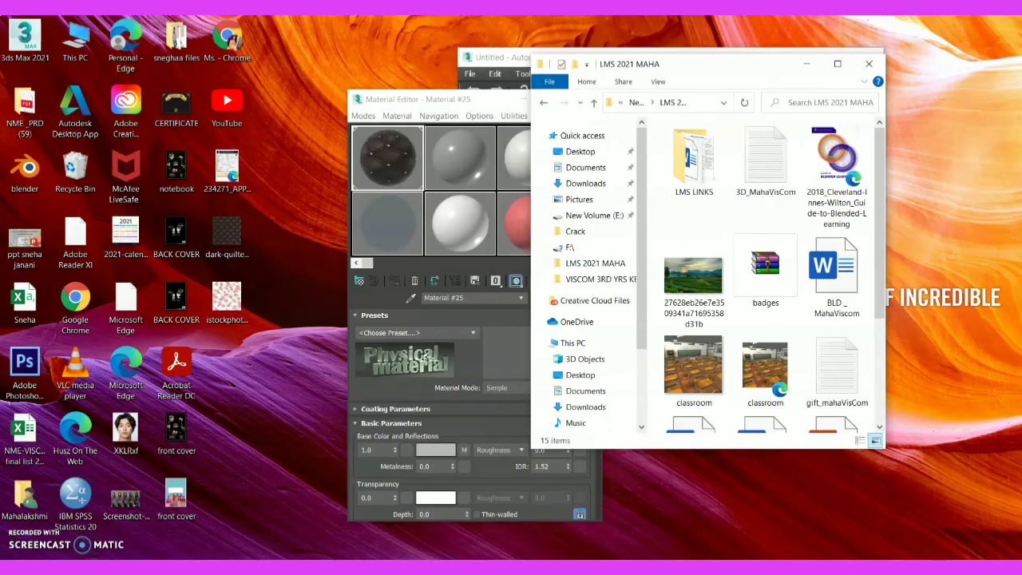
left_click(226, 300)
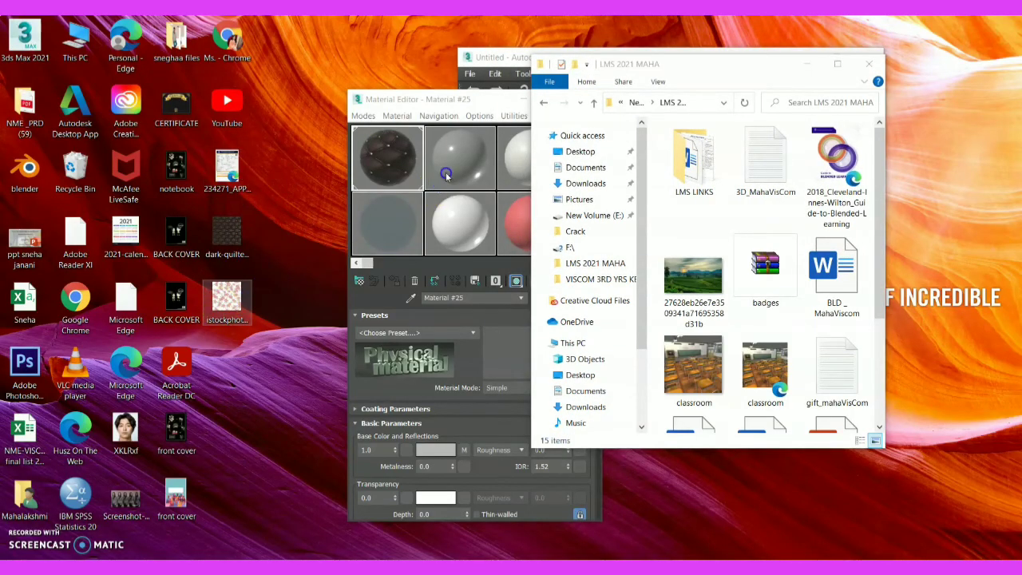
left_click(446, 174)
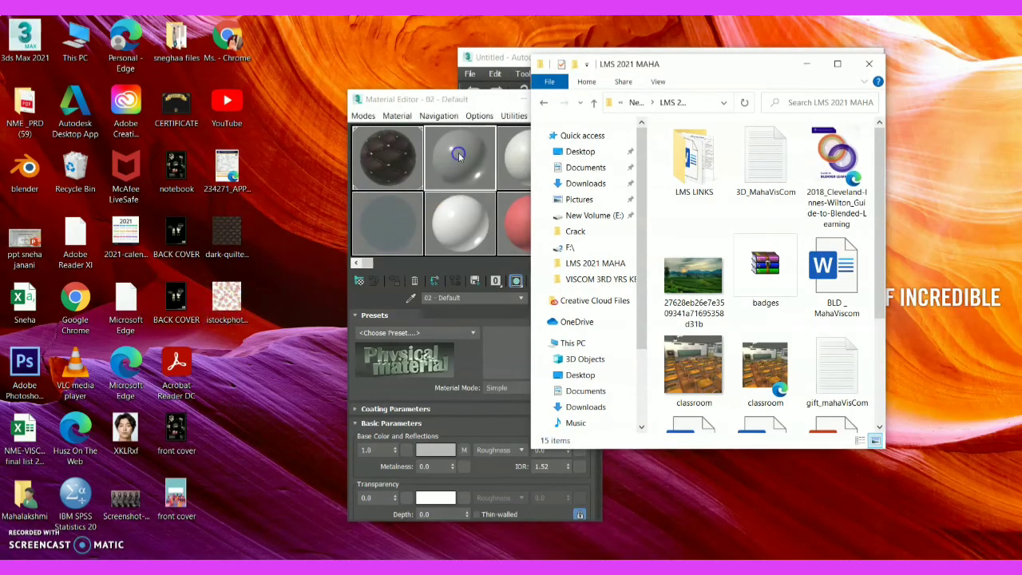
left_click(812, 63)
left_click(838, 48)
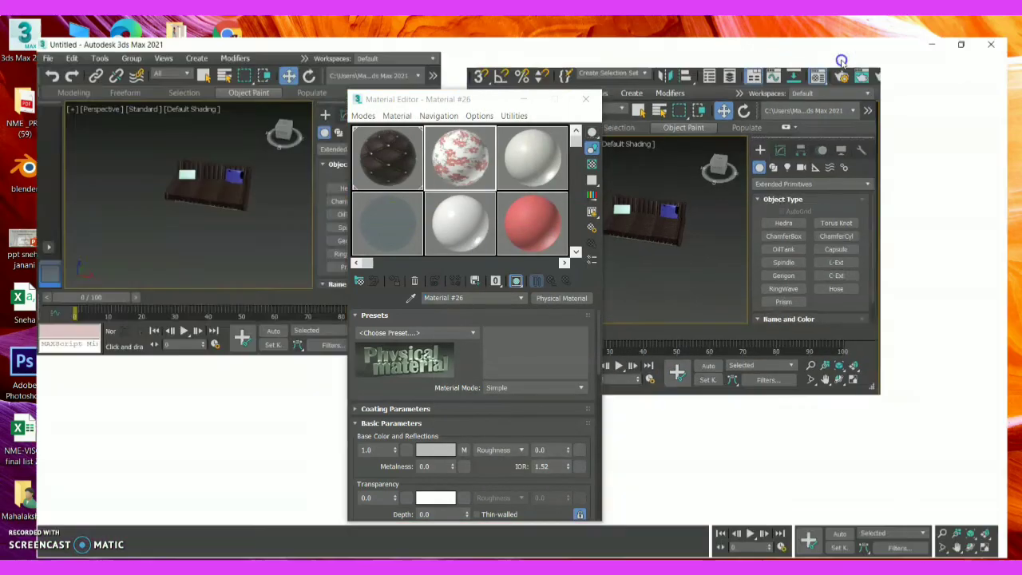
- Apply the floral material to the plain cushion and the domed cushion
left_click_drag(495, 106, 239, 133)
left_click_drag(170, 184, 449, 219)
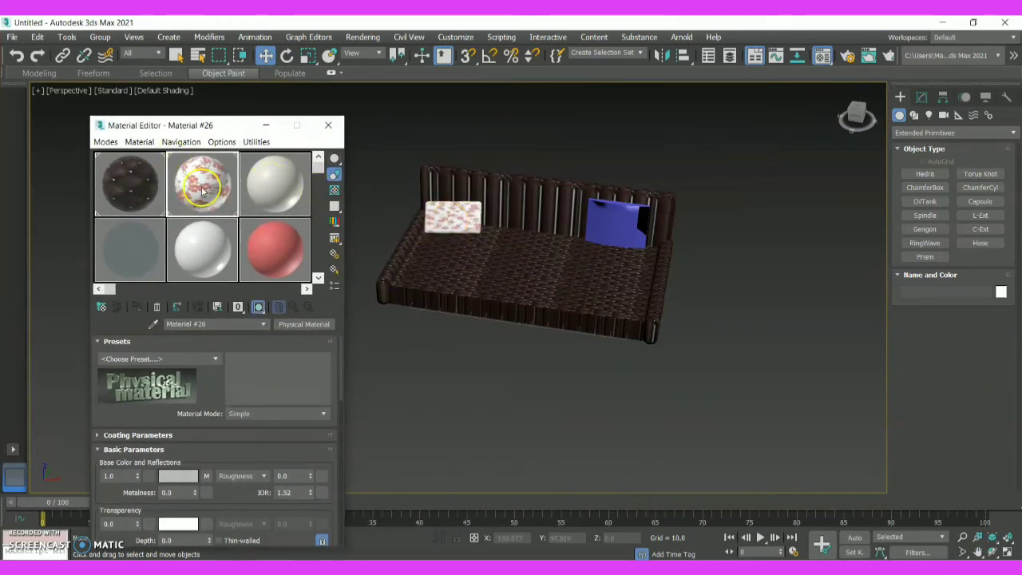
left_click_drag(202, 183, 615, 226)
left_click(791, 205)
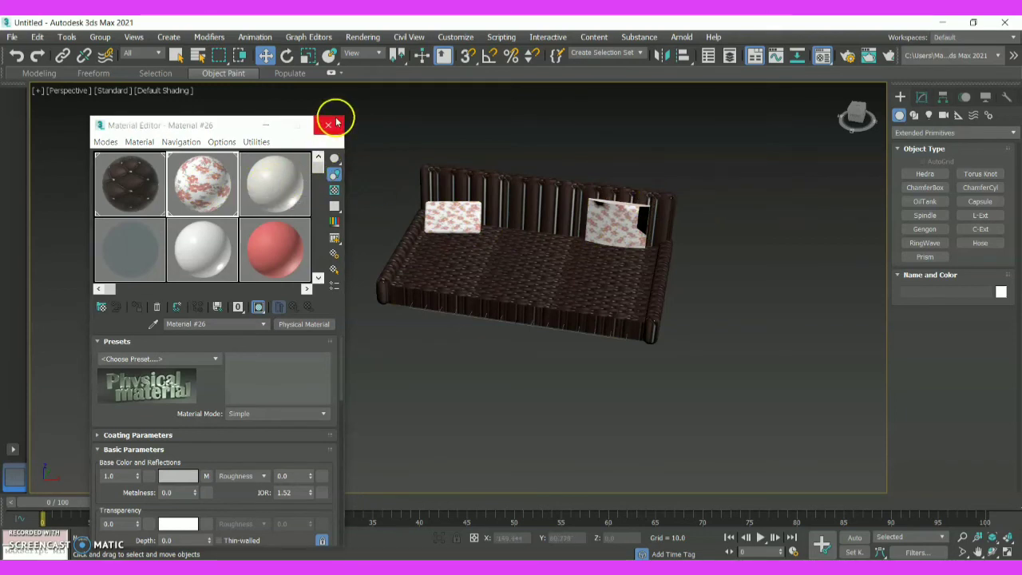
- Apply the same floral material to both armrests and close the Material Editor
left_click_drag(215, 188, 388, 279)
left_click(204, 187)
left_click_drag(205, 187, 656, 297)
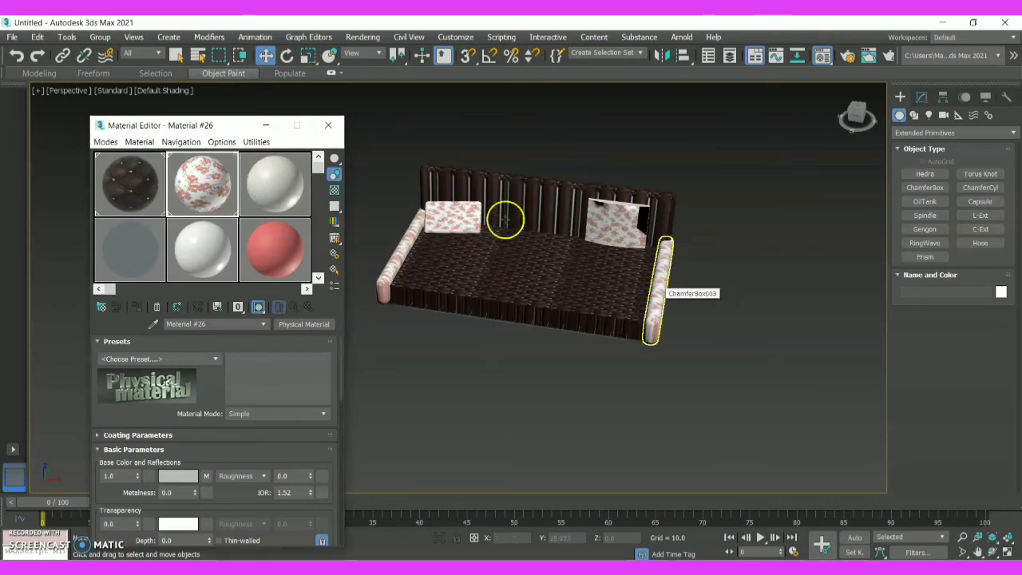
left_click(334, 132)
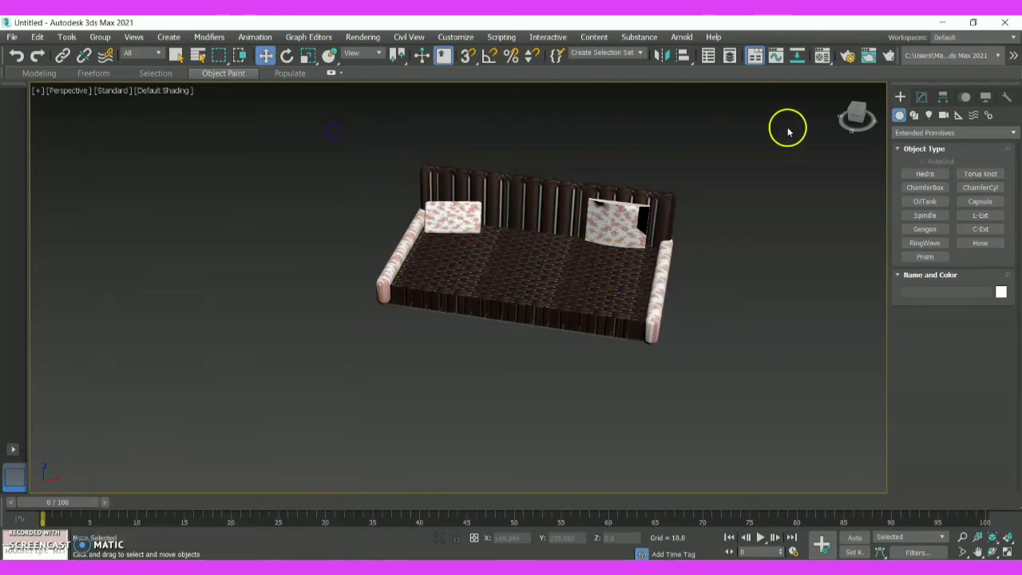
- Examine the finished sofa from the front, the back and several angled viewpoints
left_click_drag(856, 110, 54, 91)
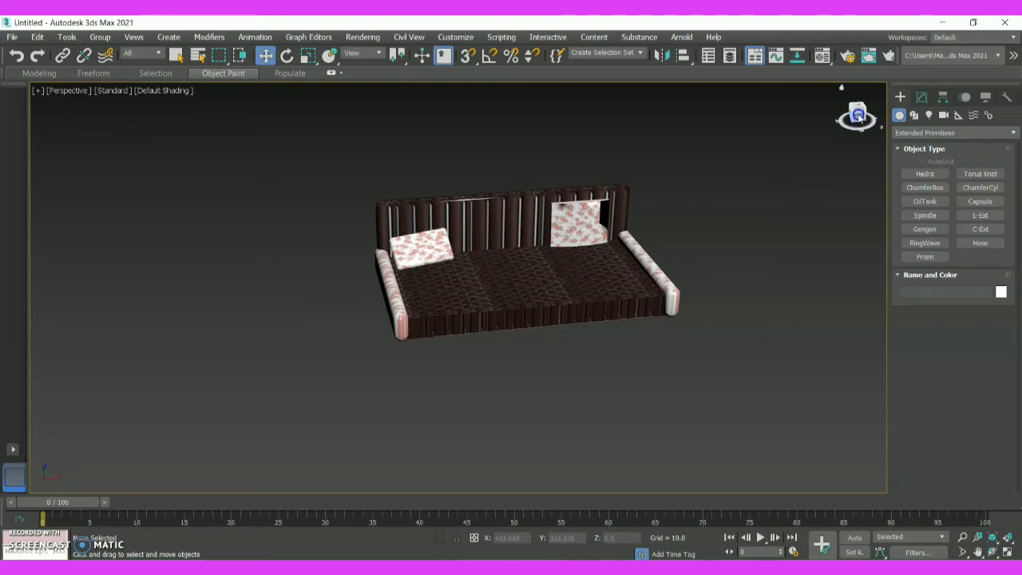
left_click(858, 116)
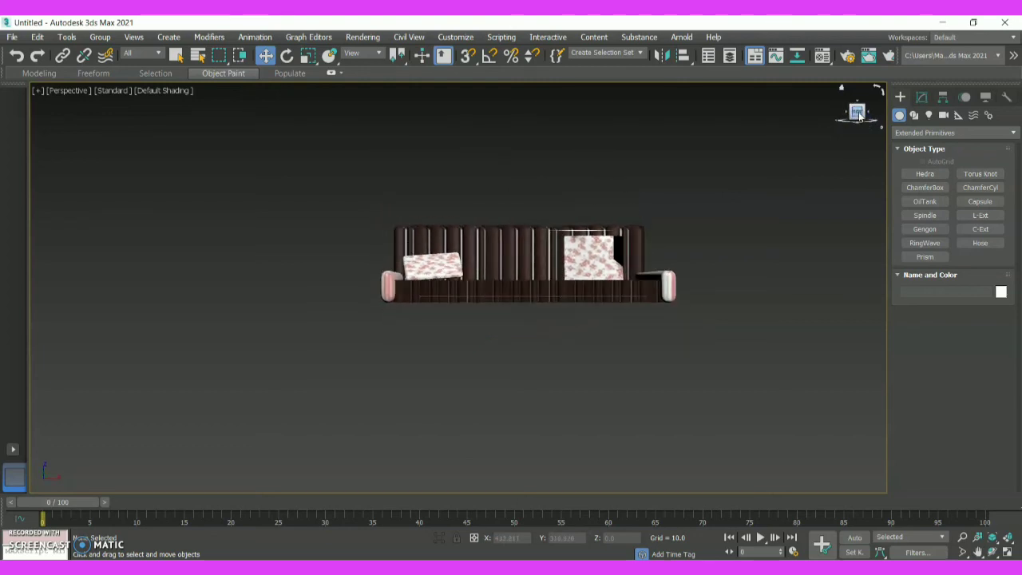
mouse_move(859, 116)
left_mouse_down()
mouse_move(882, 147)
mouse_move(867, 116)
mouse_move(32, 146)
mouse_move(858, 115)
left_mouse_up()
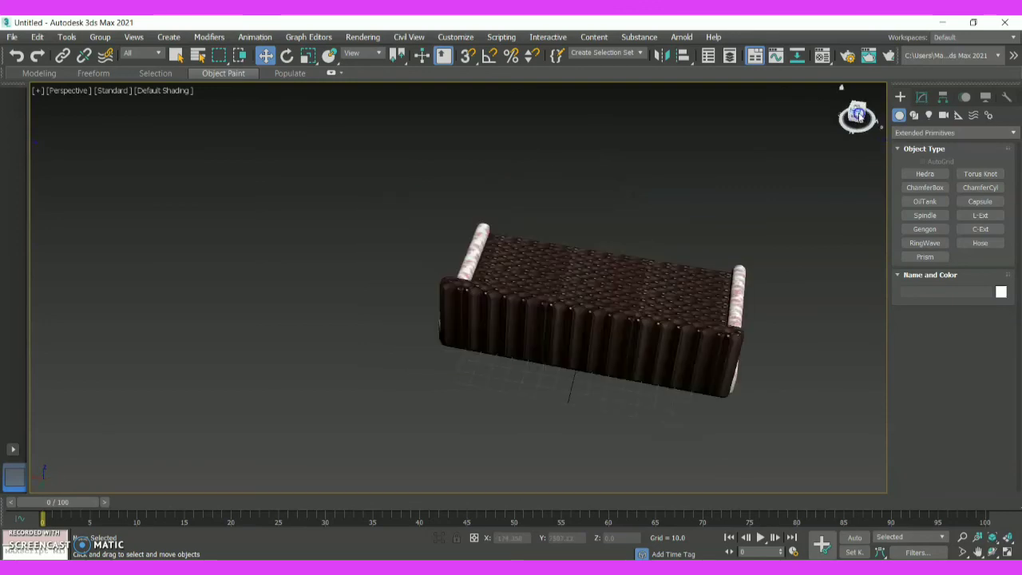
left_click_drag(857, 114, 636, 104)
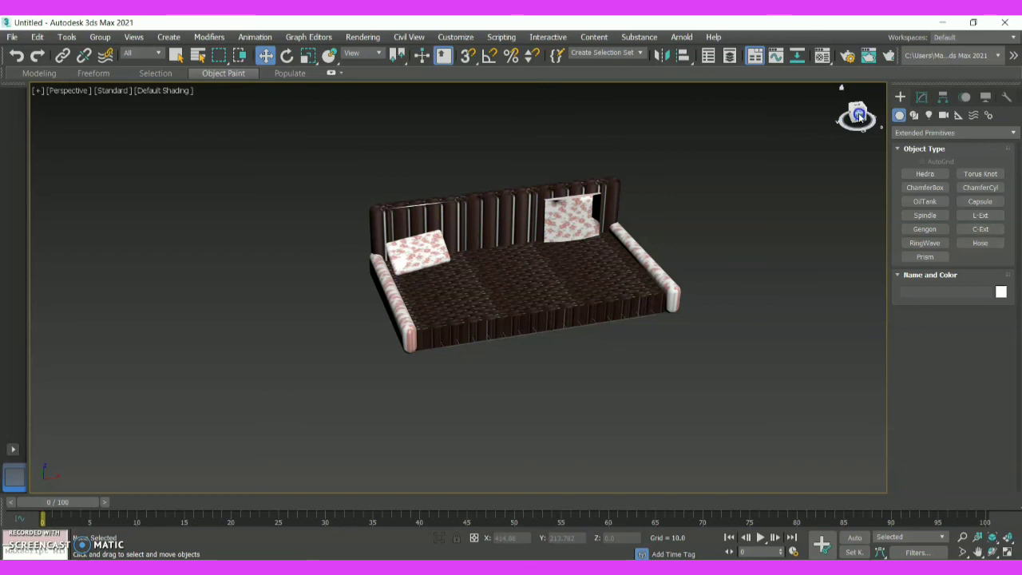
left_click_drag(859, 115, 858, 110)
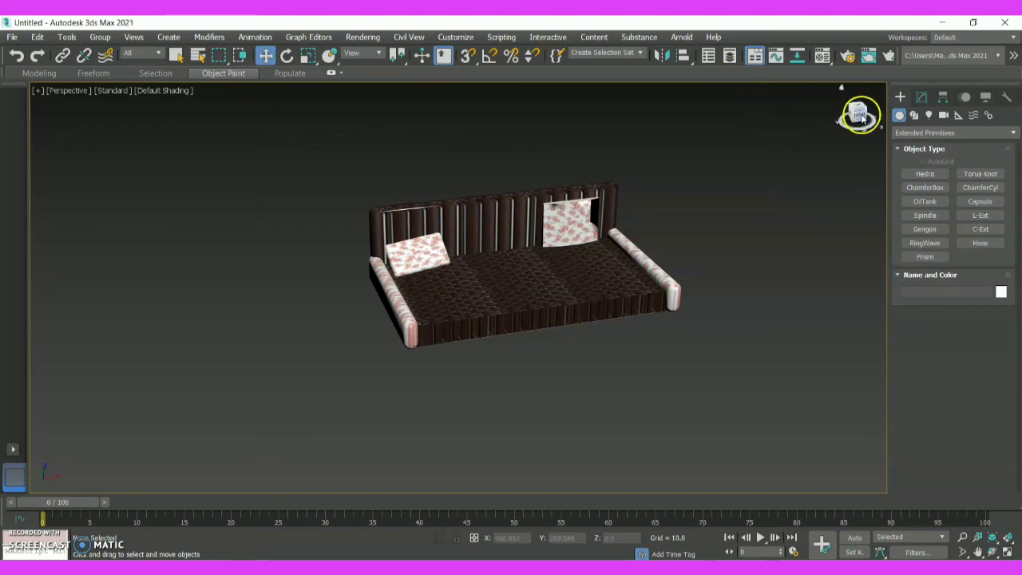
left_click_drag(862, 117, 855, 108)
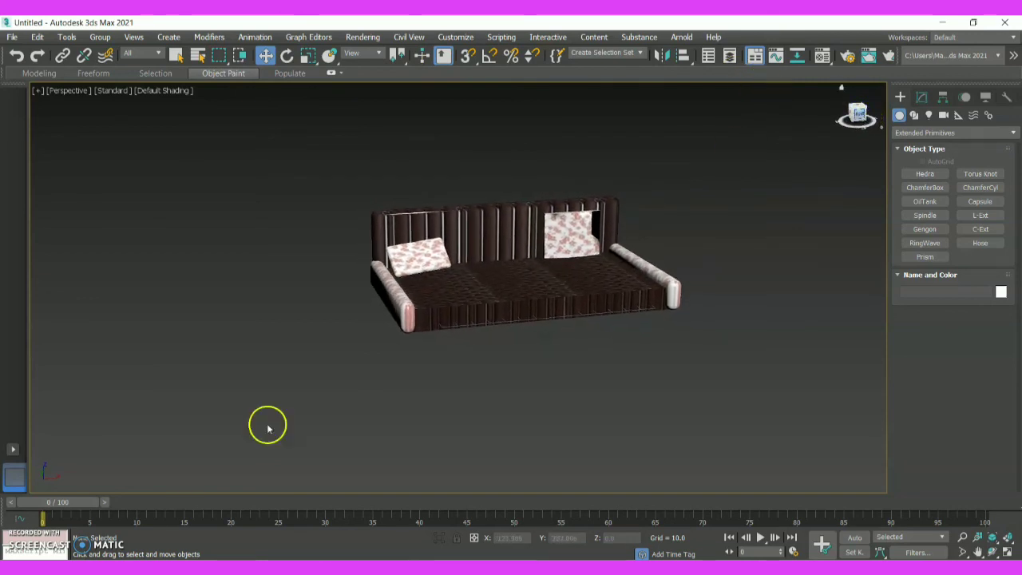